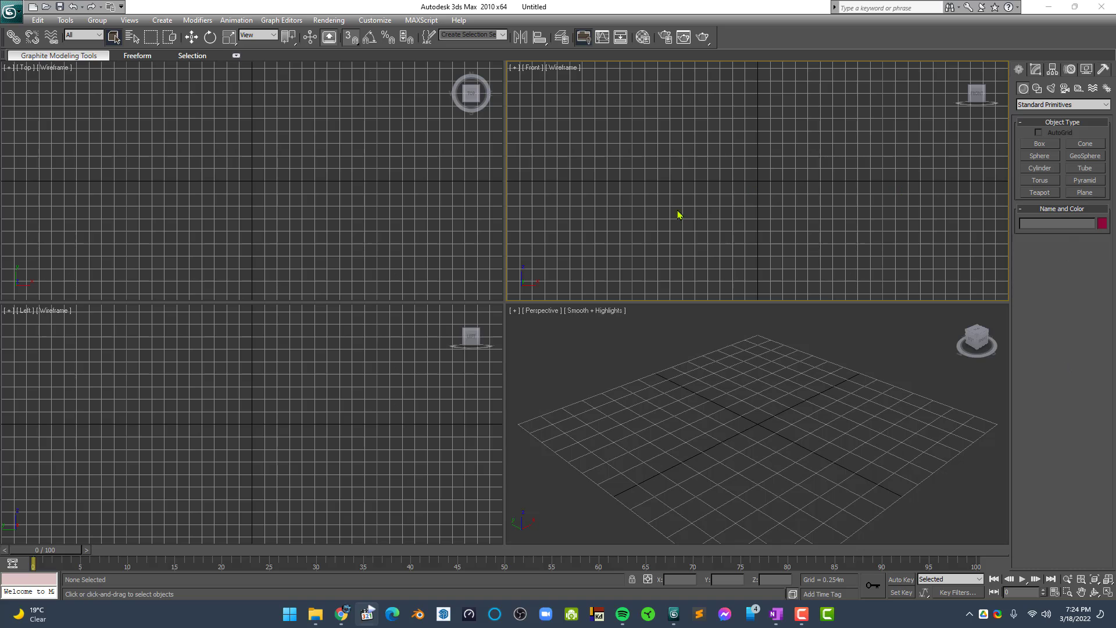
Set the display units to US Standard with decimal inches
{"action": "left_click", "coordinate": [373, 22]}
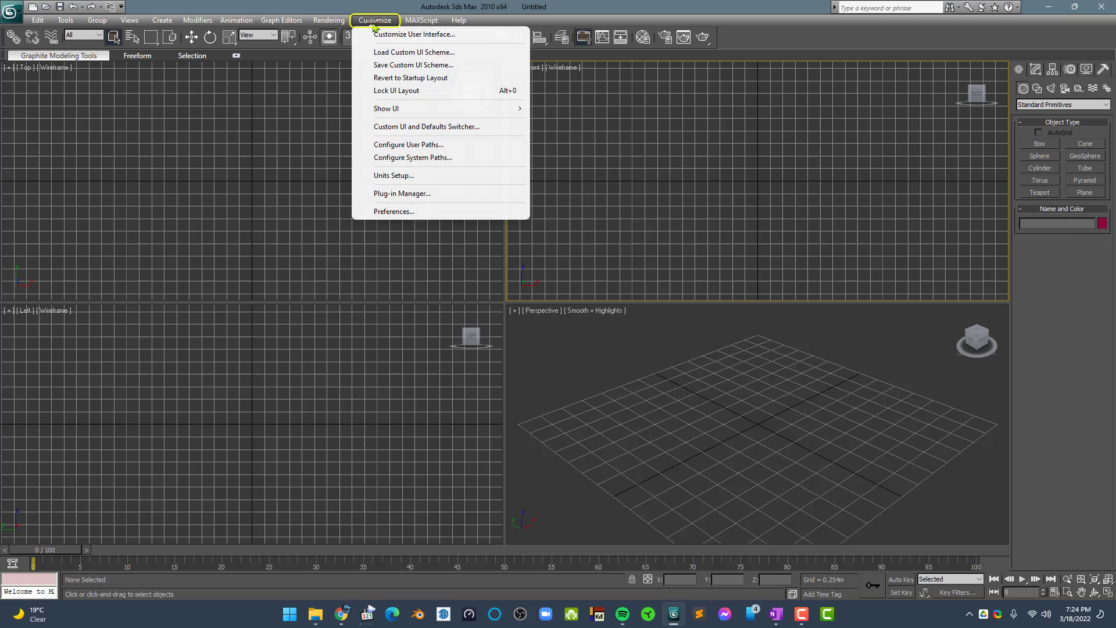
{"action": "left_click", "coordinate": [387, 176]}
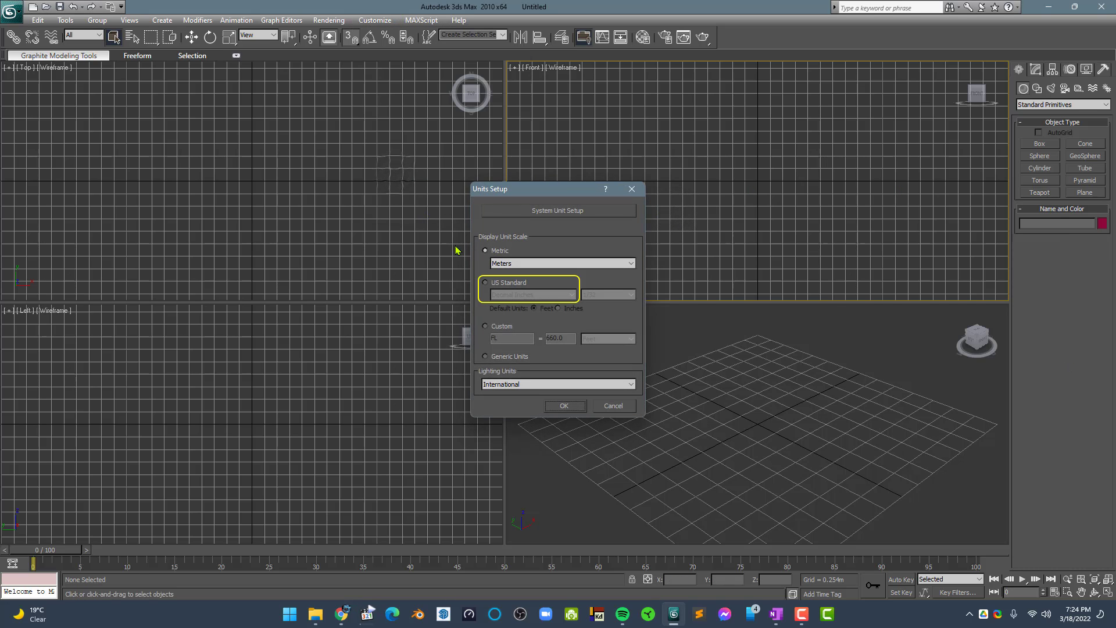
{"action": "left_click", "coordinate": [498, 283]}
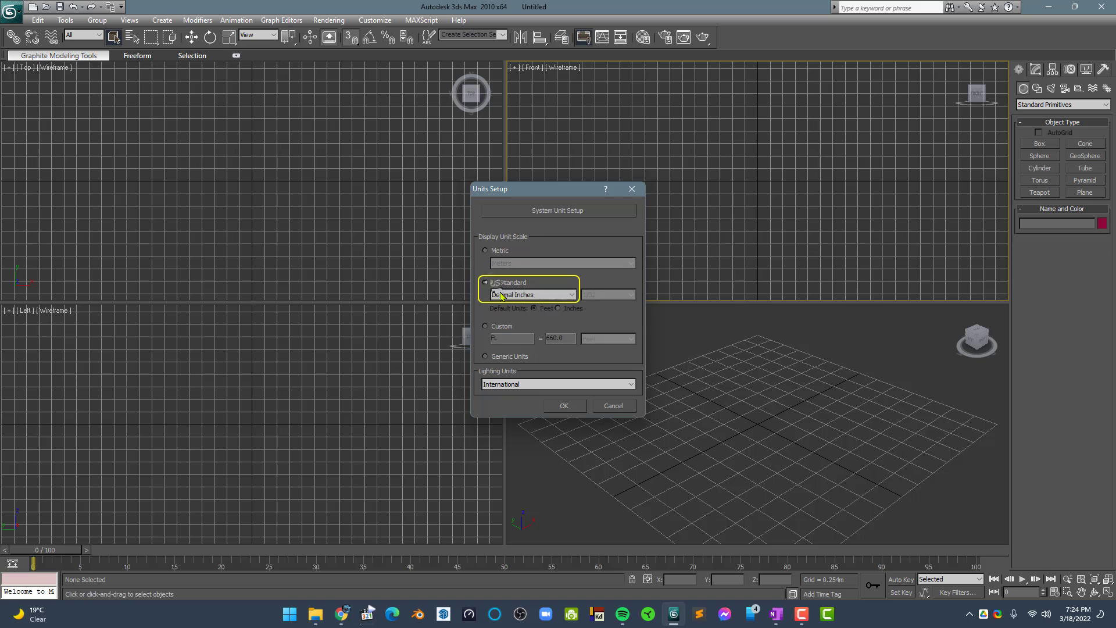
{"action": "left_click", "coordinate": [565, 407]}
{"action": "left_click", "coordinate": [567, 408]}
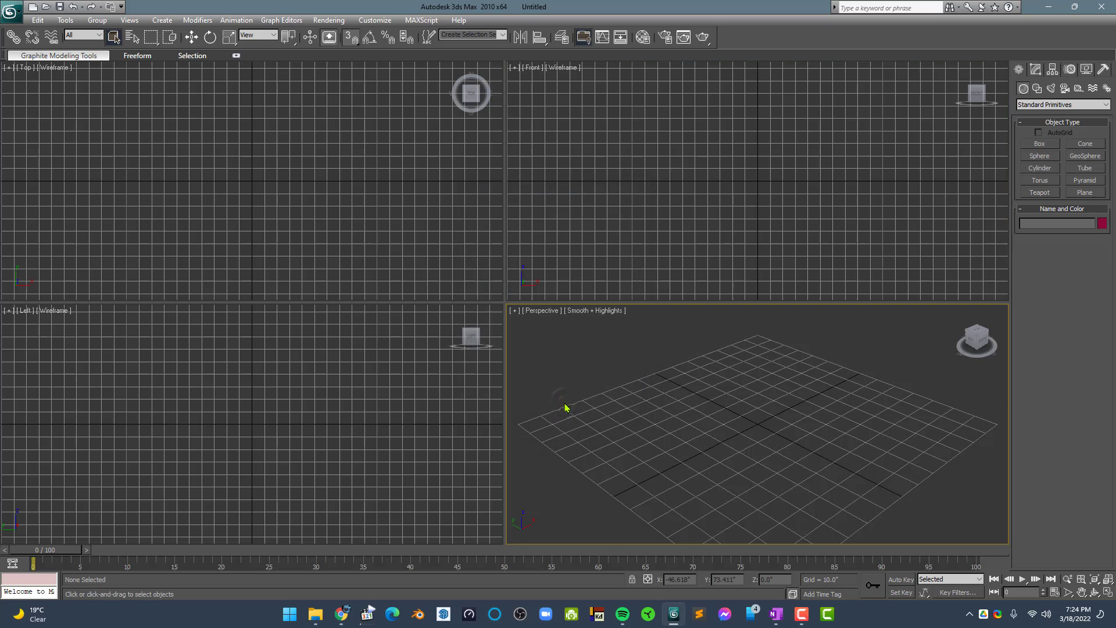
Maximize the Perspective viewport, show edged faces and turn on 3D snapping
{"action": "key", "text": "alt+w"}
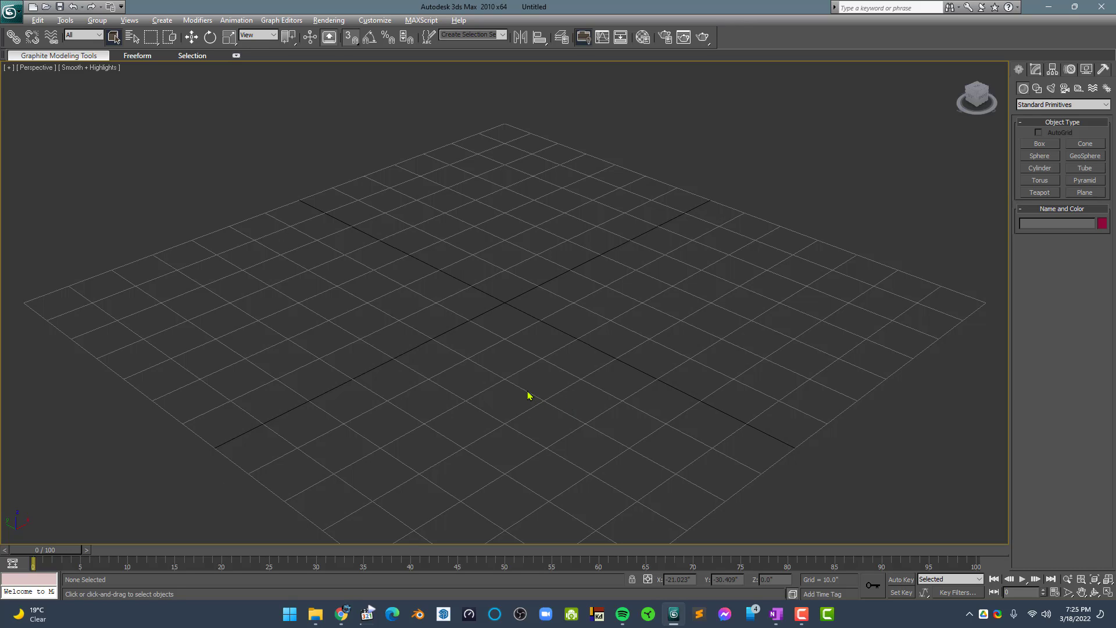
{"action": "key", "text": "F4"}
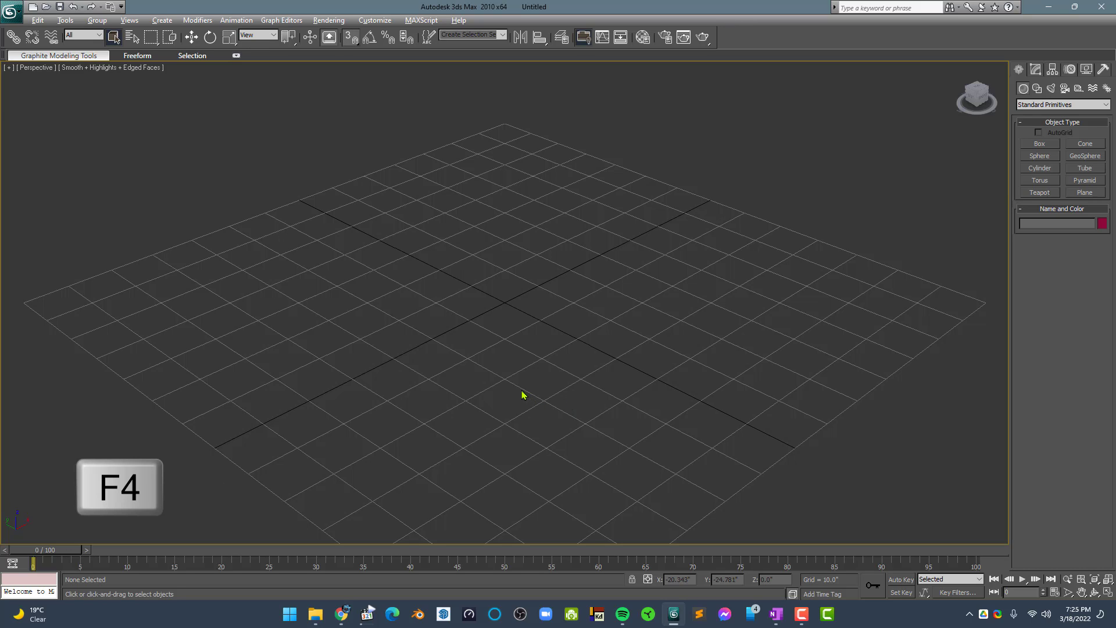
{"action": "key", "text": "s"}
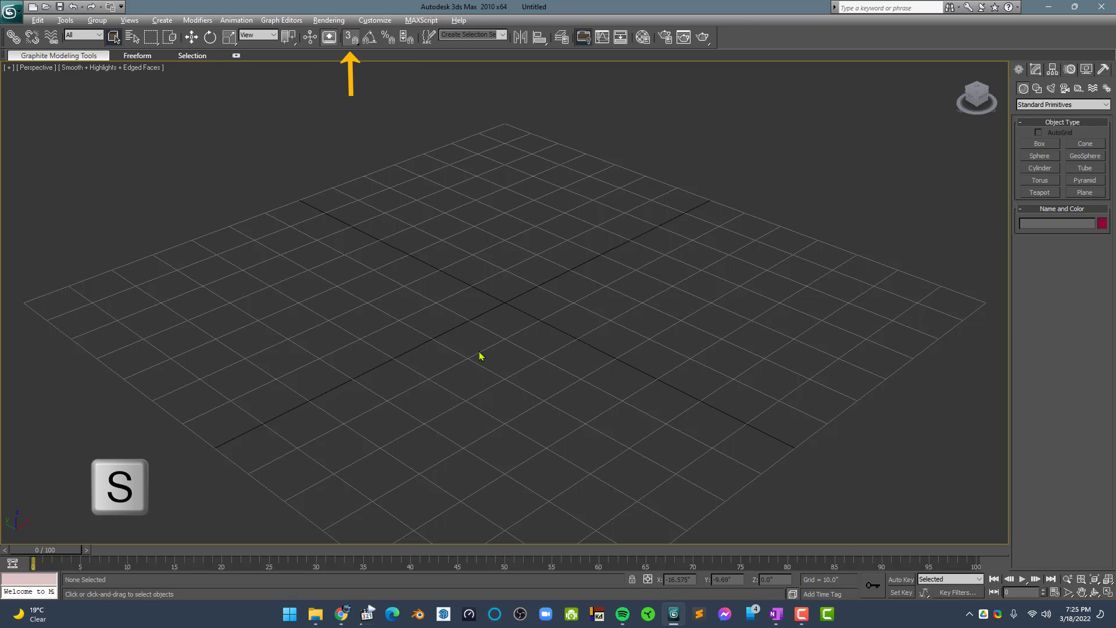
Create a cylinder centred on the grid origin, about 20 inches in radius and 30 inches high
{"action": "left_click", "coordinate": [1036, 173]}
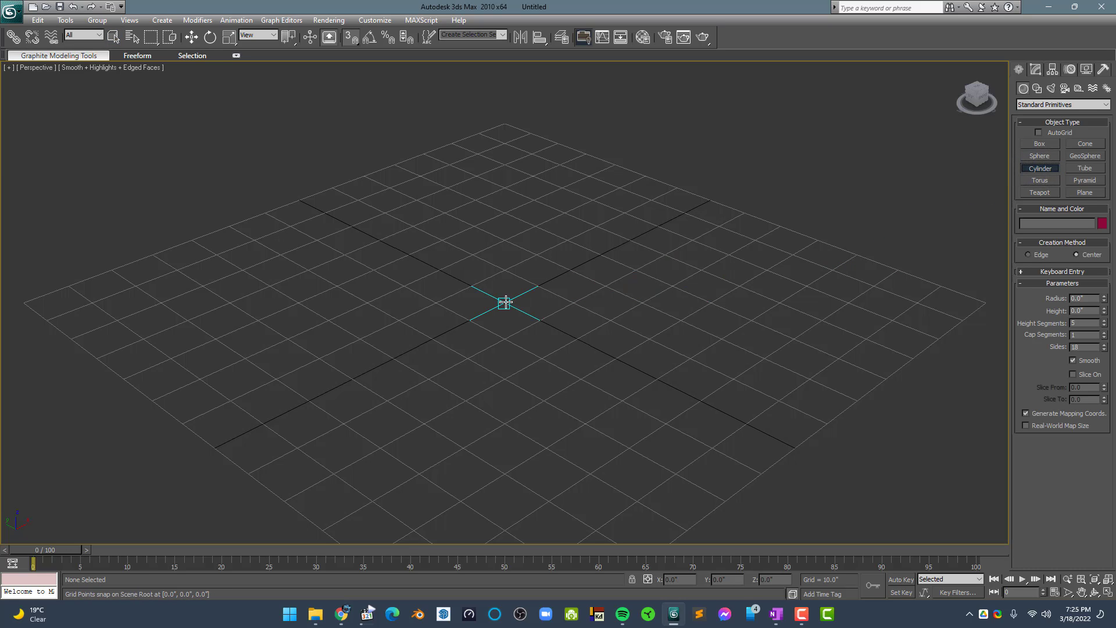
{"action": "left_click_drag", "start_coordinate": [505, 302], "coordinate": [571, 344]}
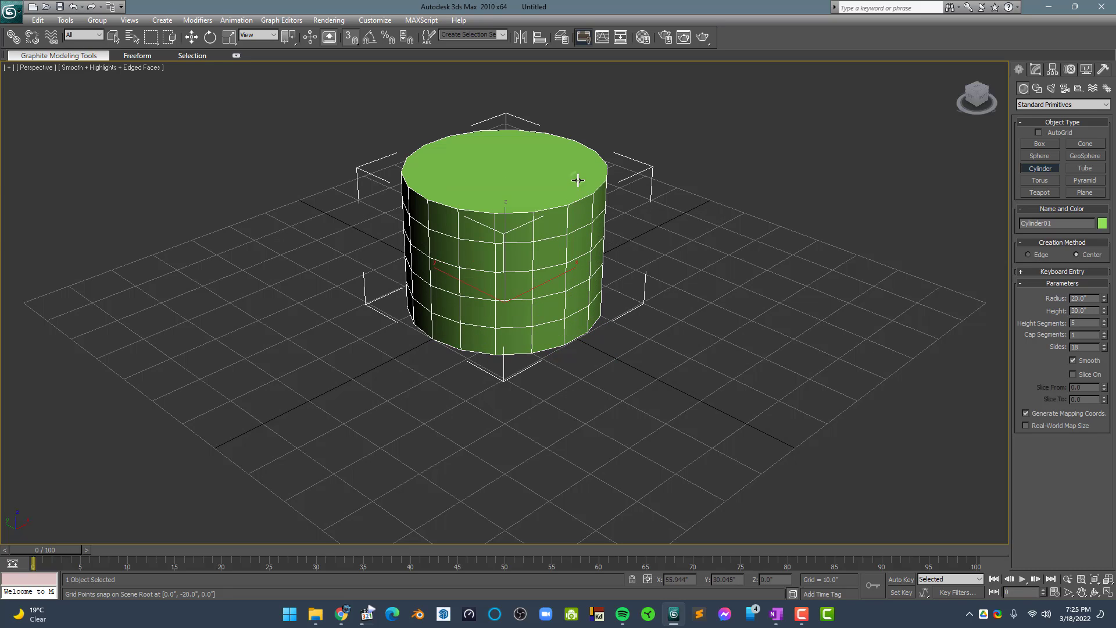
{"action": "left_click", "coordinate": [578, 181]}
Set the cylinder's radius to 1.75 inches, height to 6 inches, height segments to 1 and cap segments to 3
{"action": "double_click", "coordinate": [1096, 298]}
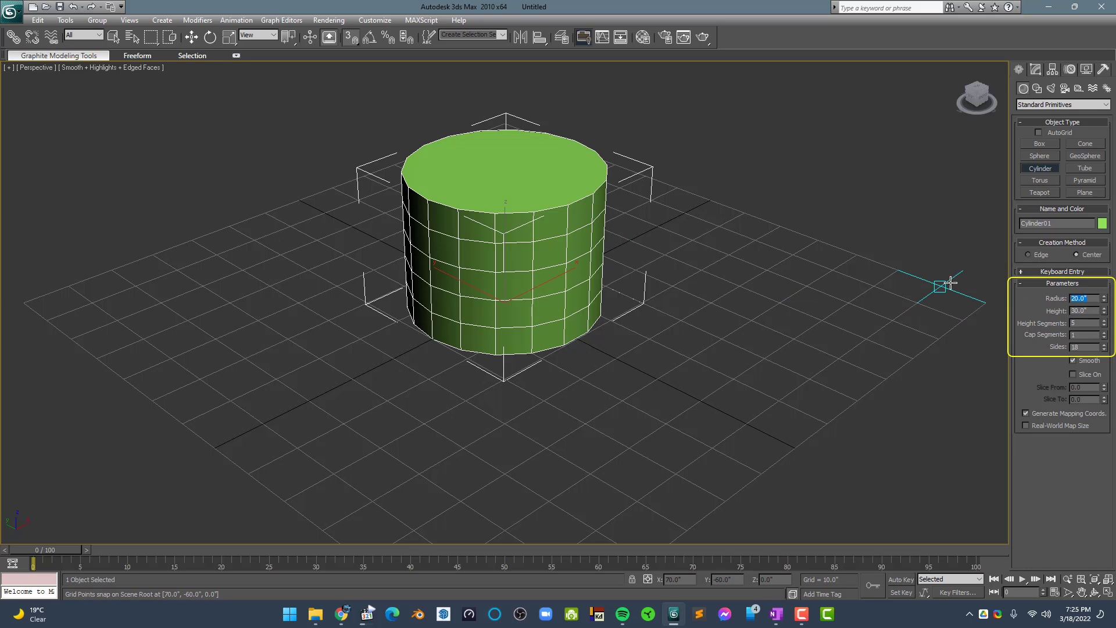
{"action": "key", "text": "Tab"}
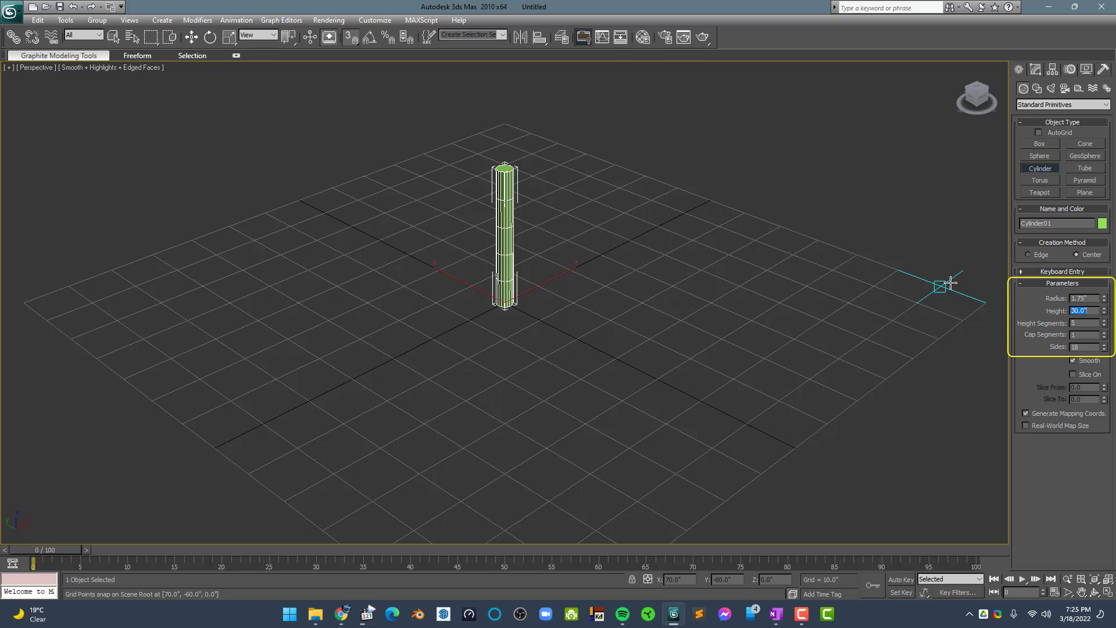
{"action": "type", "text": "6"}
{"action": "key", "text": "Return"}
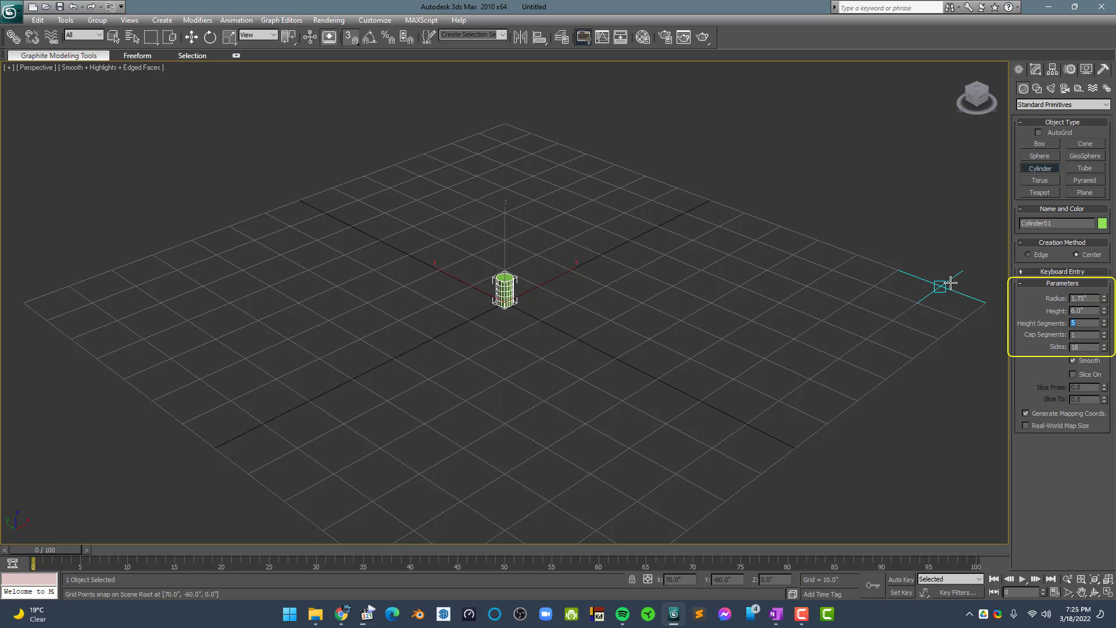
{"action": "type", "text": "1"}
{"action": "key", "text": "Tab"}
{"action": "key", "text": "Return"}
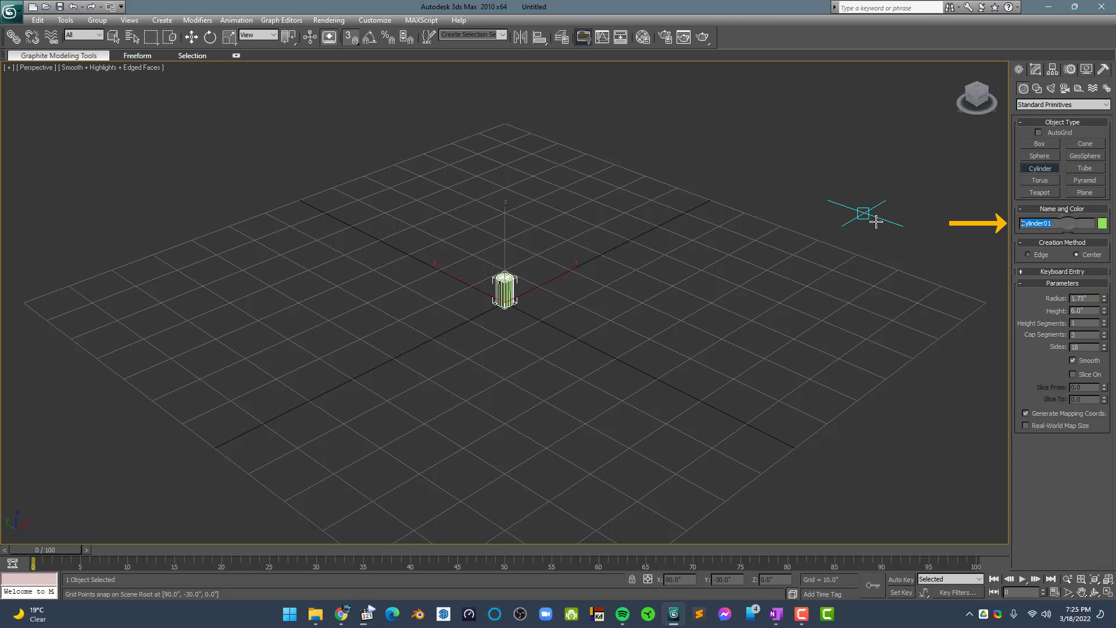
Rename the cylinder as Mug, end cylinder creation and turn off snapping
{"action": "type", "text": "Mug"}
{"action": "right_click", "coordinate": [592, 291]}
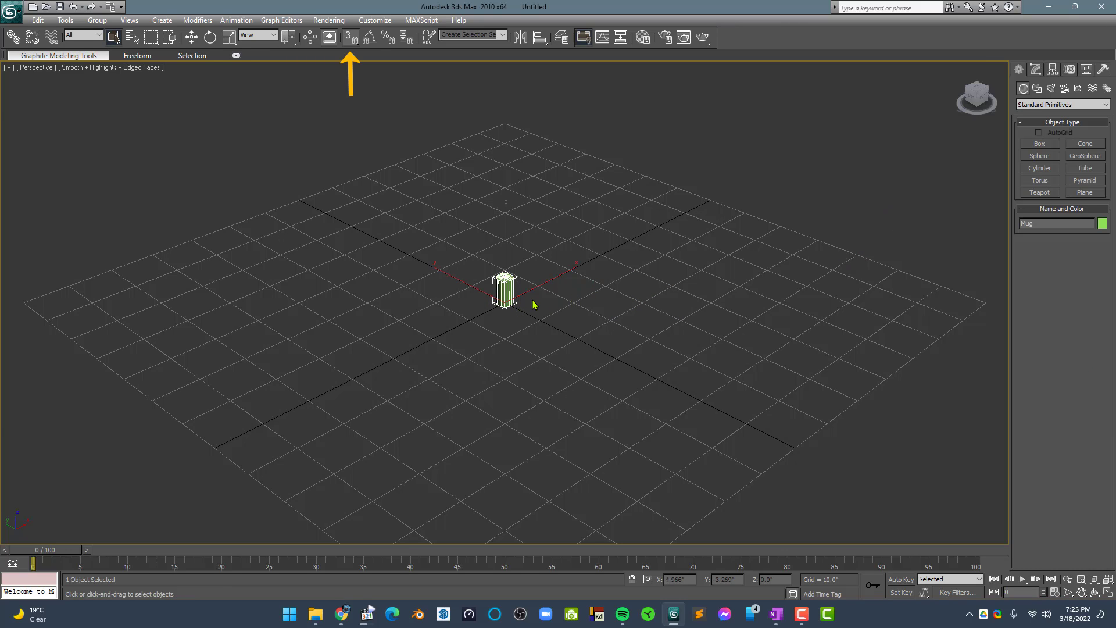
{"action": "key", "text": "s"}
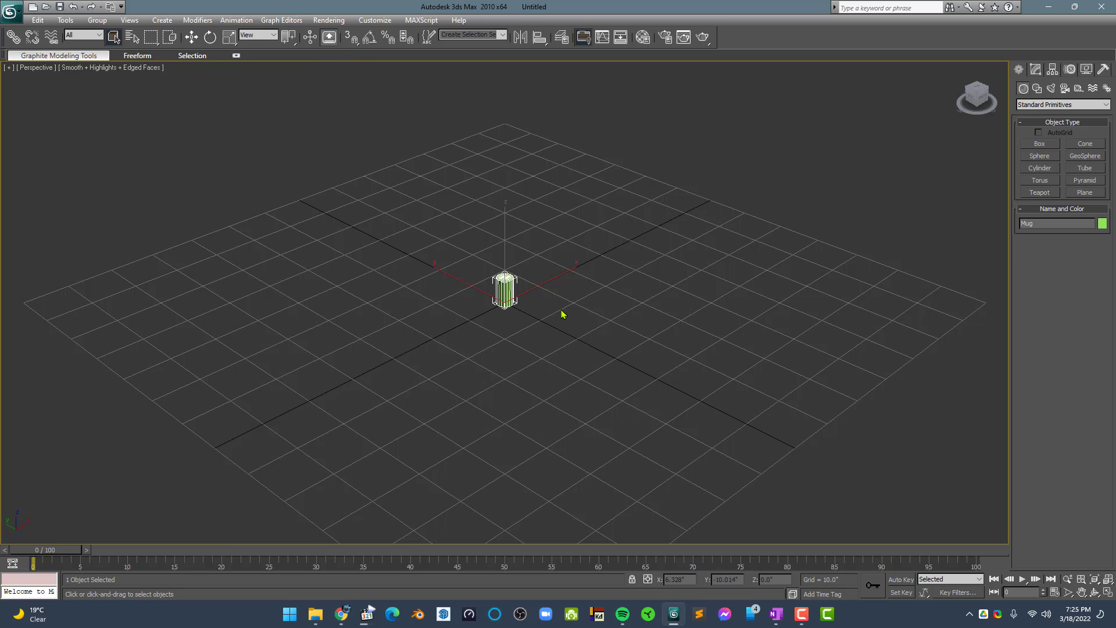
Add an Edit Poly modifier to the mug and switch to Edge selection level
{"action": "key", "text": "z"}
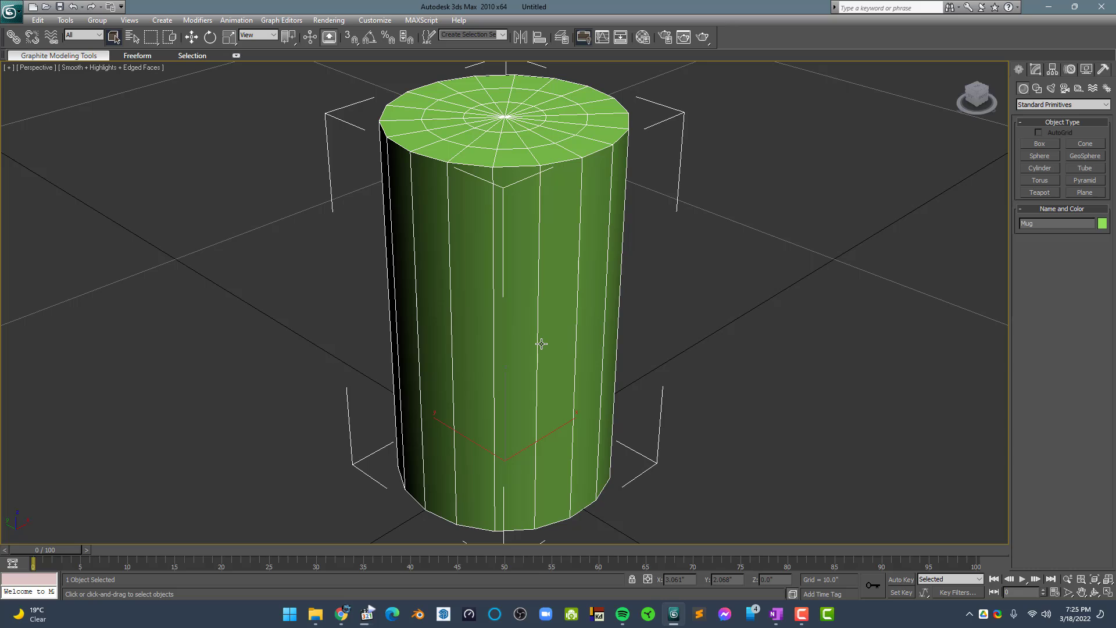
{"action": "left_click", "coordinate": [1036, 70]}
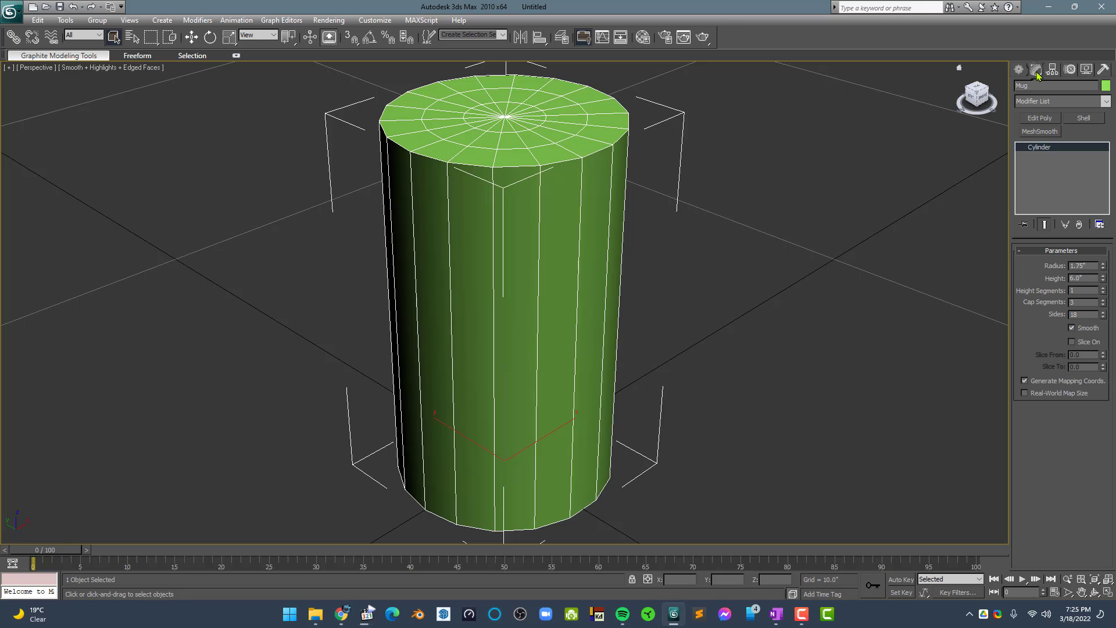
{"action": "left_click", "coordinate": [1040, 118]}
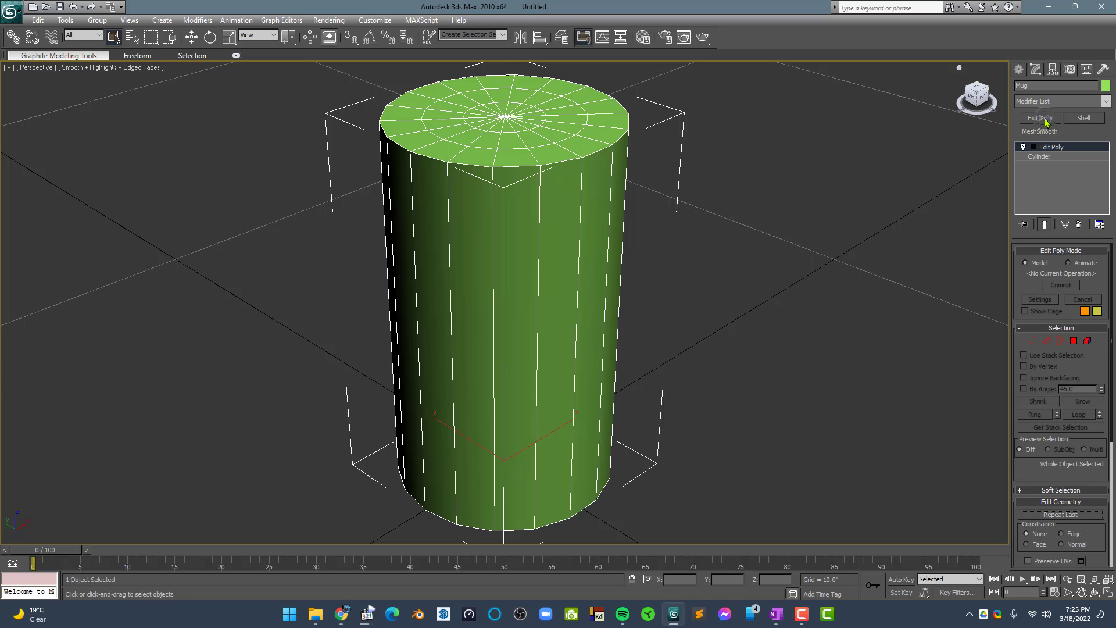
{"action": "key", "text": "2"}
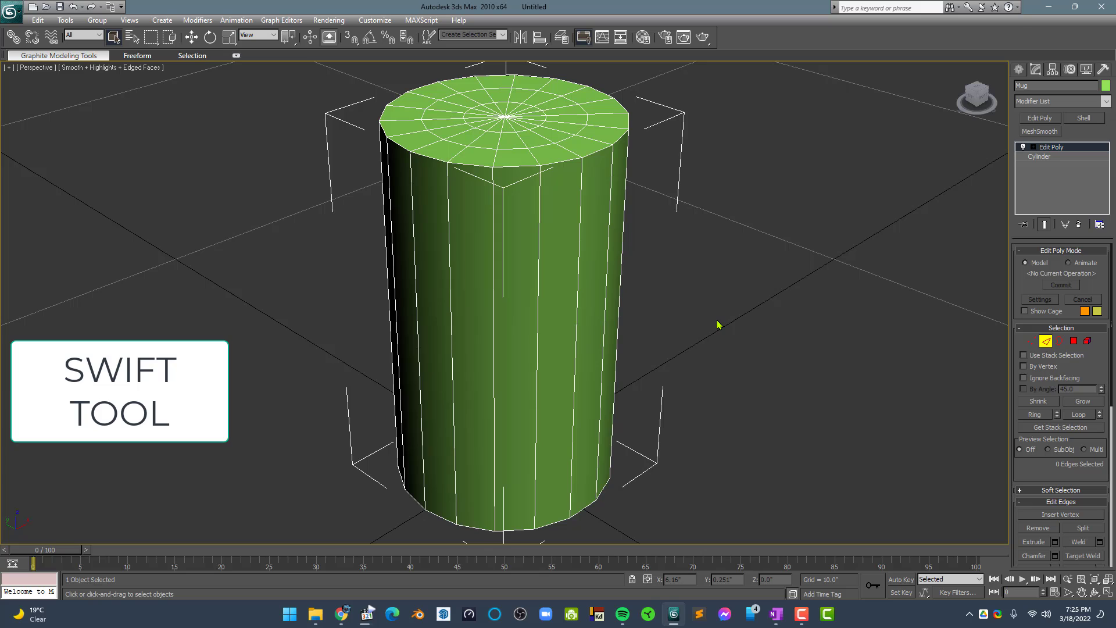
Insert two horizontal edge loops around the mug's lower half with SwiftLoop, the lower one about 2.3 inches up, and clear the selection
{"action": "key", "text": "ctrl+r"}
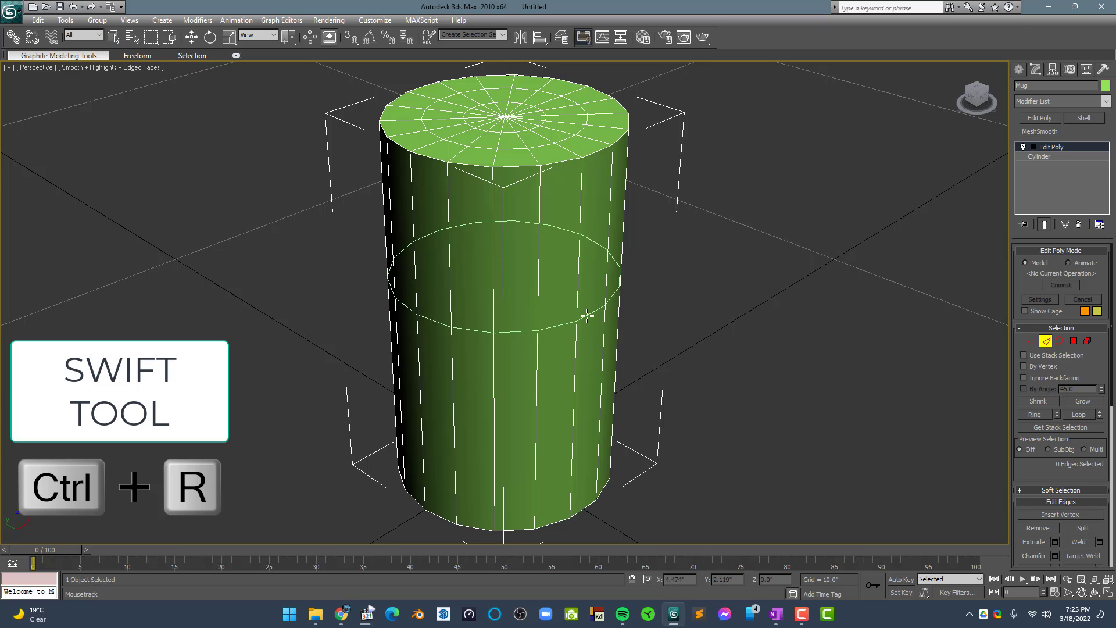
{"action": "left_click", "coordinate": [572, 349]}
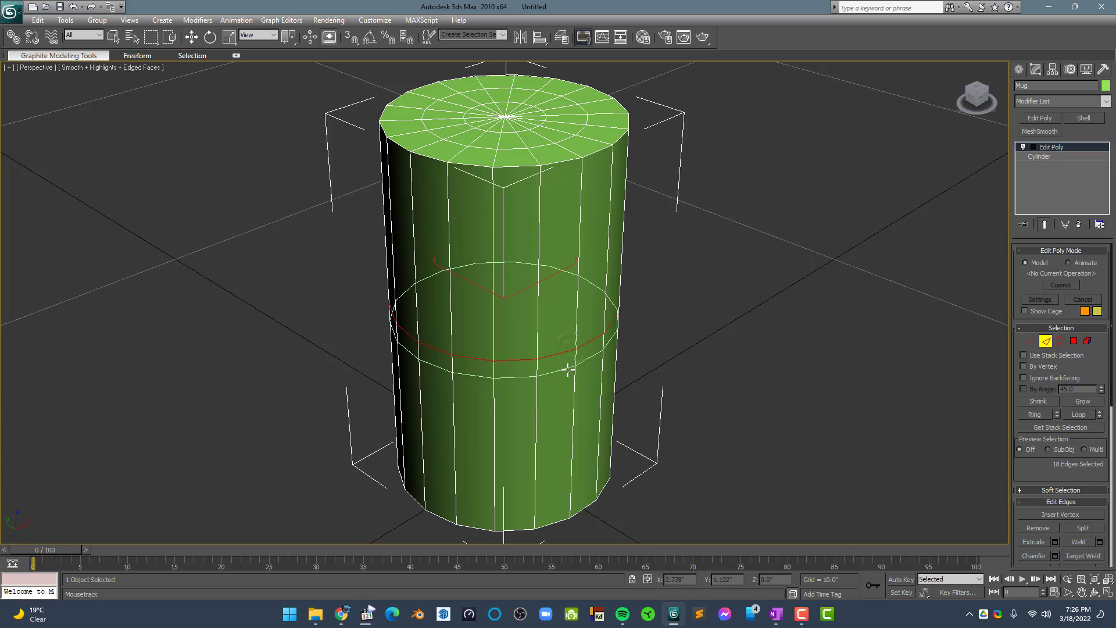
{"action": "left_click", "coordinate": [568, 395]}
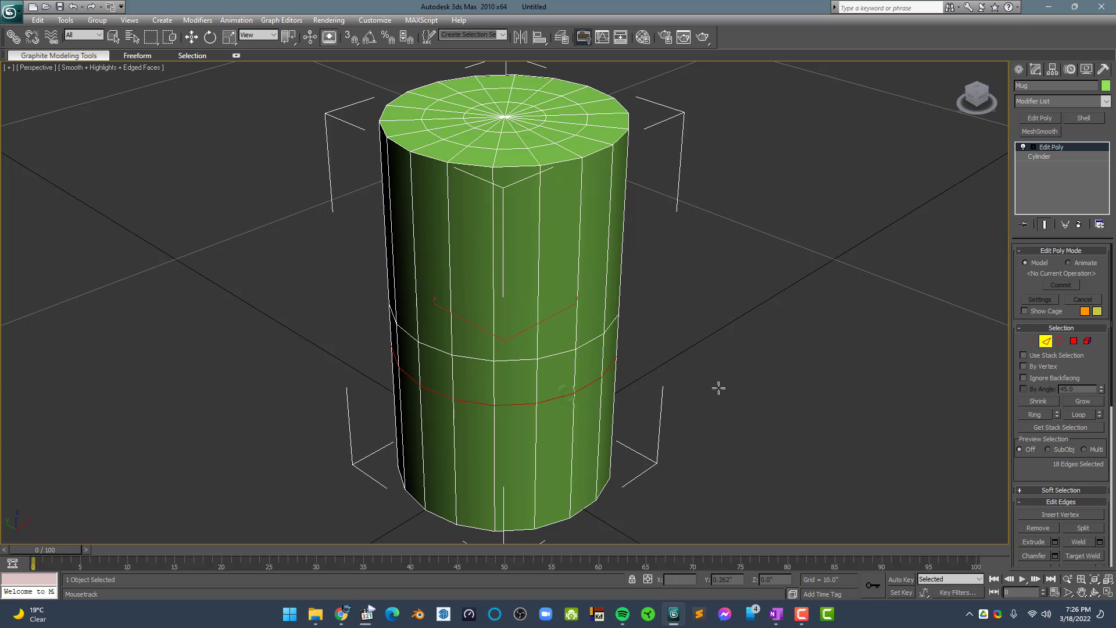
{"action": "key", "text": "w"}
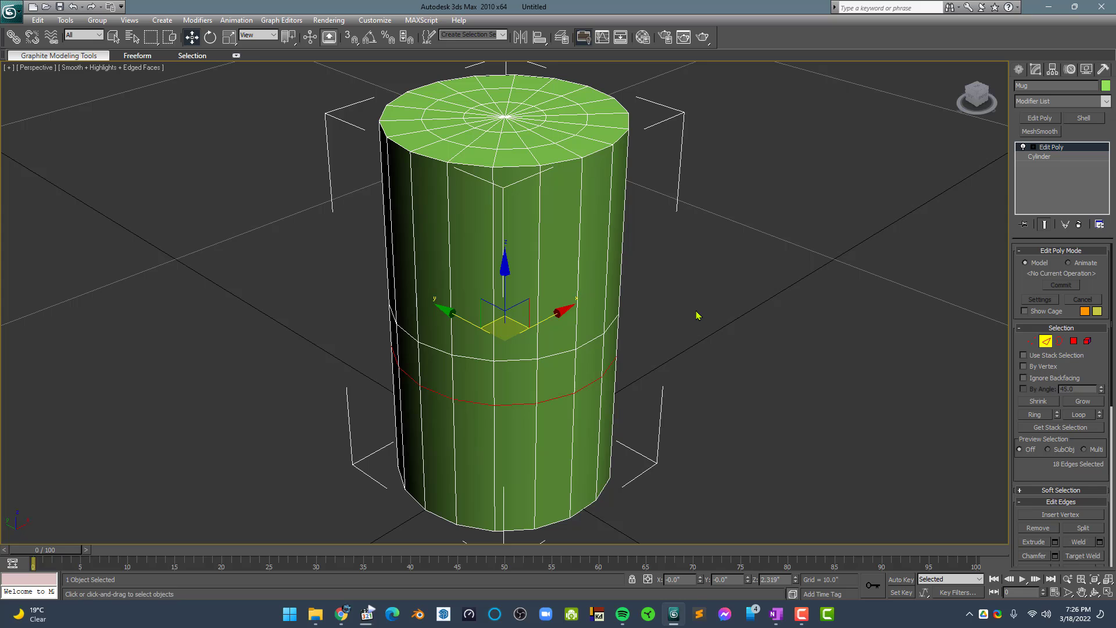
{"action": "scroll", "coordinate": [655, 345], "scroll_direction": "down", "scroll_amount": 5}
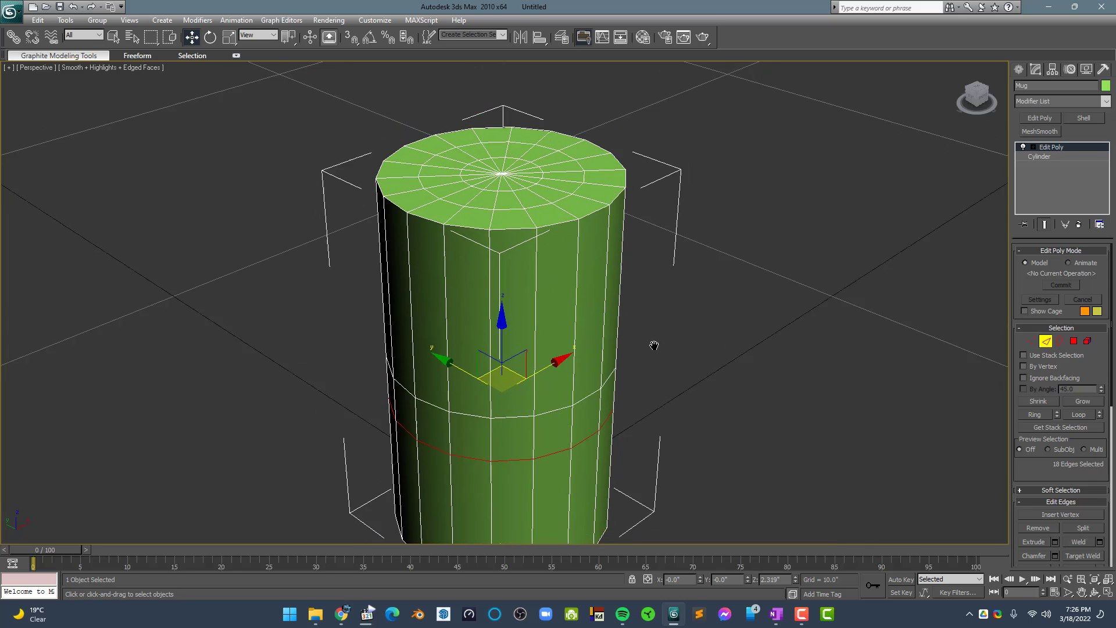
{"action": "left_click", "coordinate": [700, 335]}
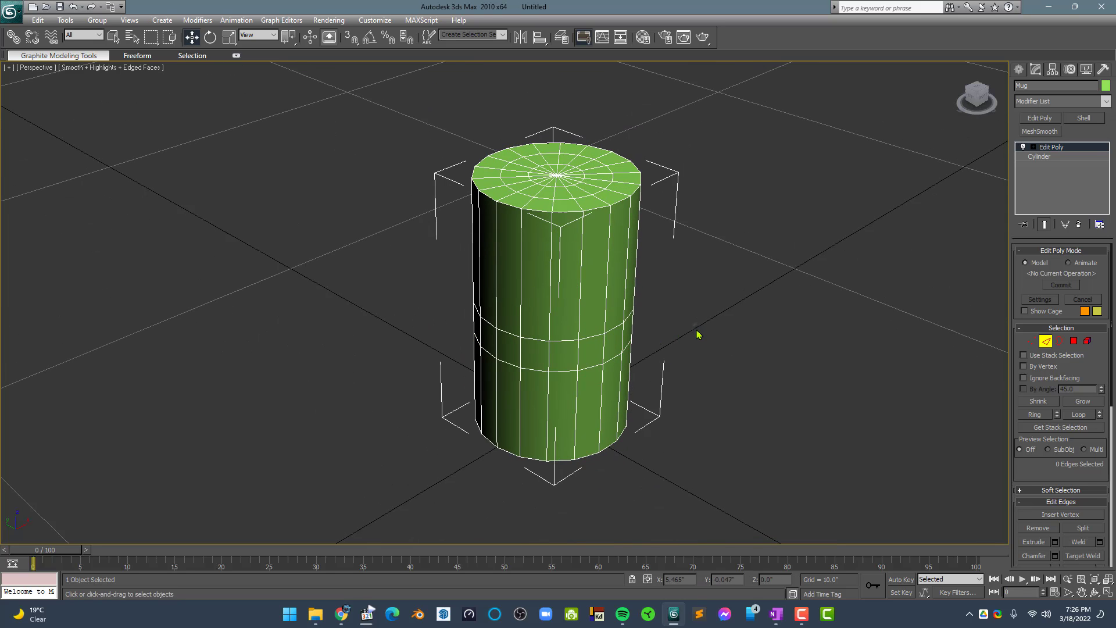
Select the lower inserted edge loop and the base edge loop, and scale them inward in the XY plane to narrow the mug's bottom
{"action": "left_click", "coordinate": [564, 373]}
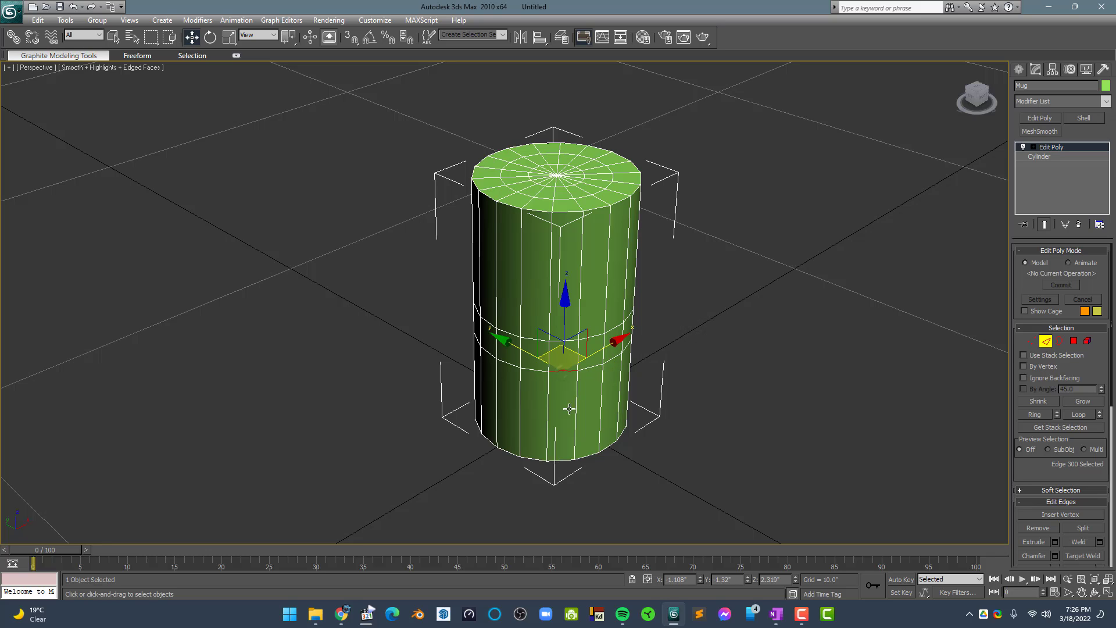
{"action": "left_click", "coordinate": [560, 460], "text": "ctrl"}
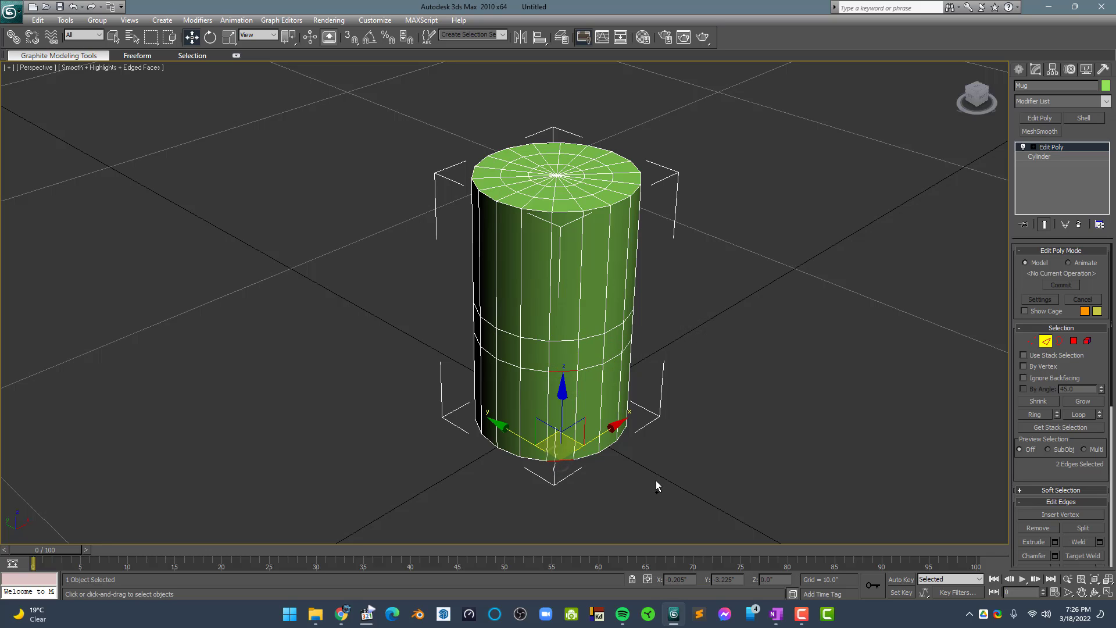
{"action": "key", "text": "alt+l"}
{"action": "key", "text": "alt+l"}
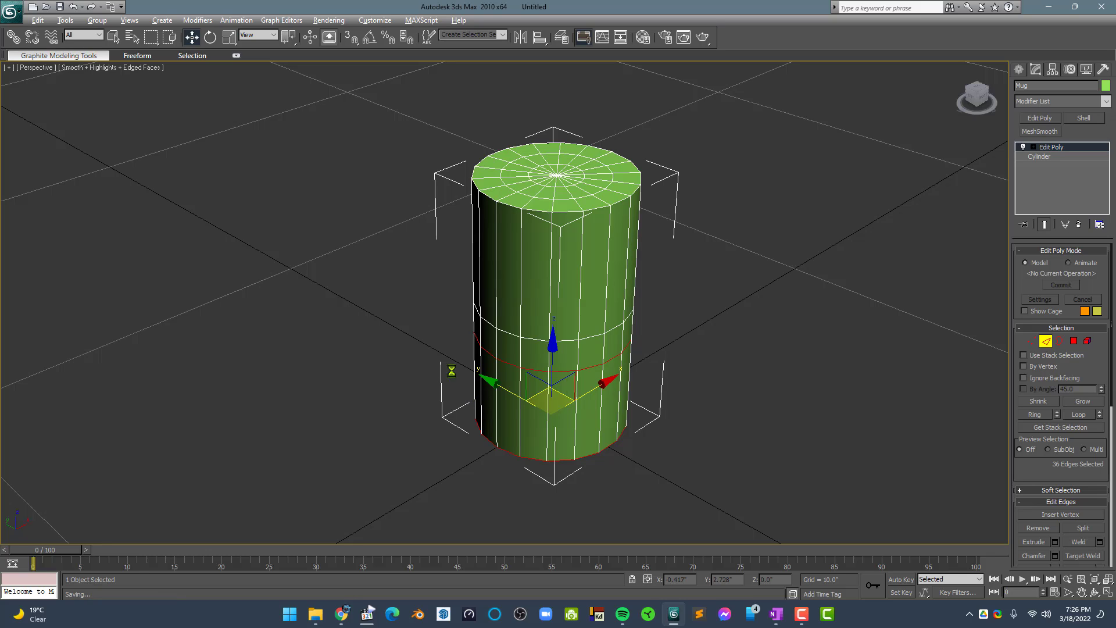
{"action": "left_click", "coordinate": [388, 39]}
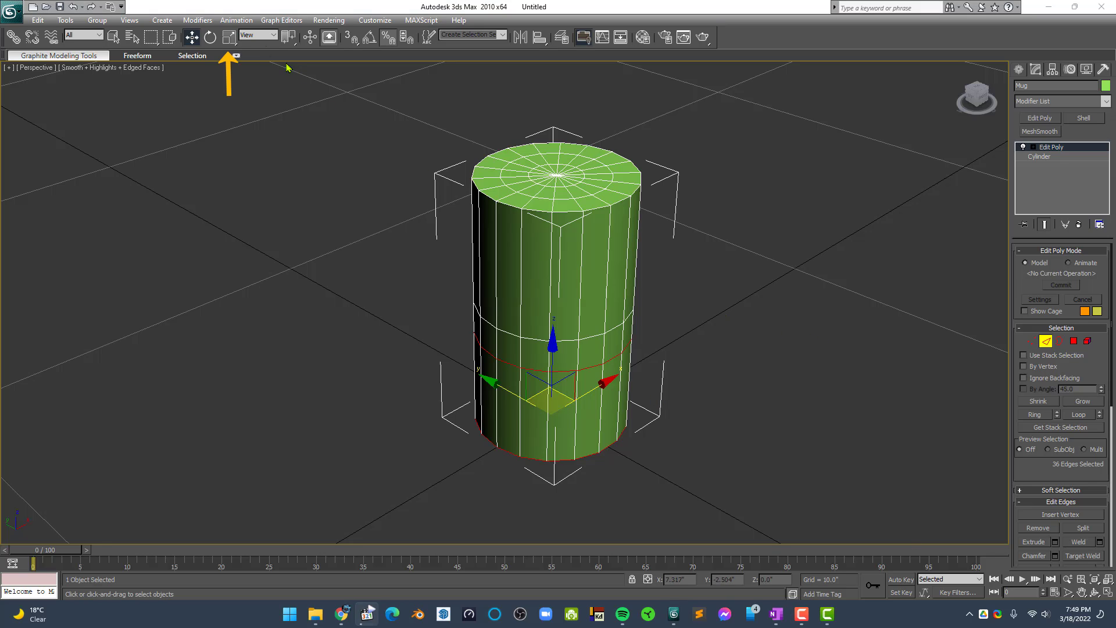
{"action": "left_click", "coordinate": [230, 36]}
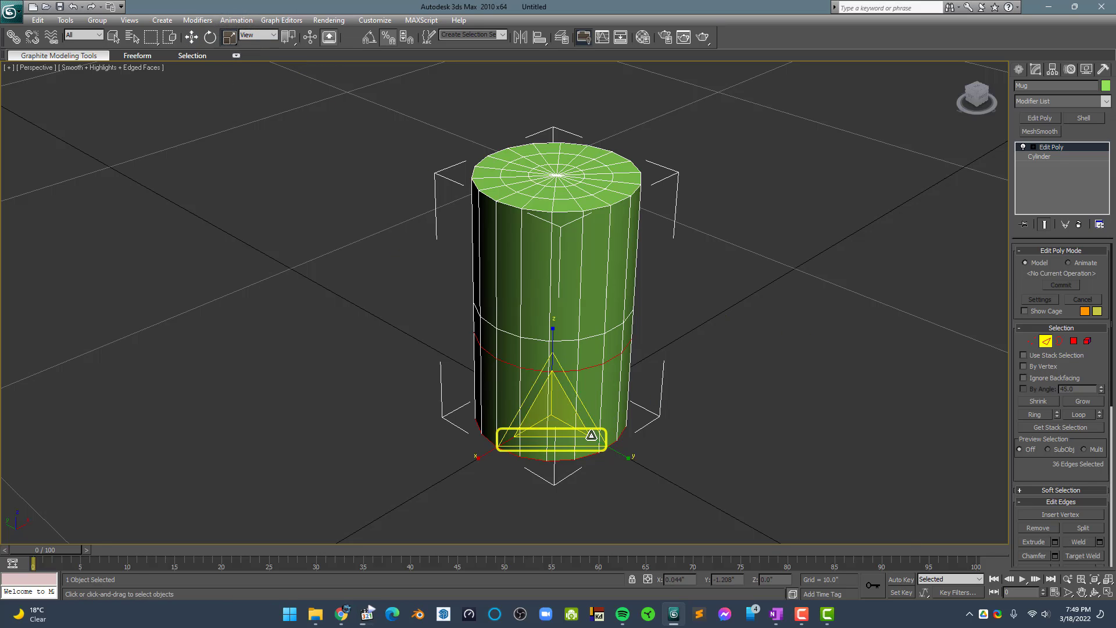
{"action": "left_click_drag", "start_coordinate": [592, 435], "coordinate": [556, 434]}
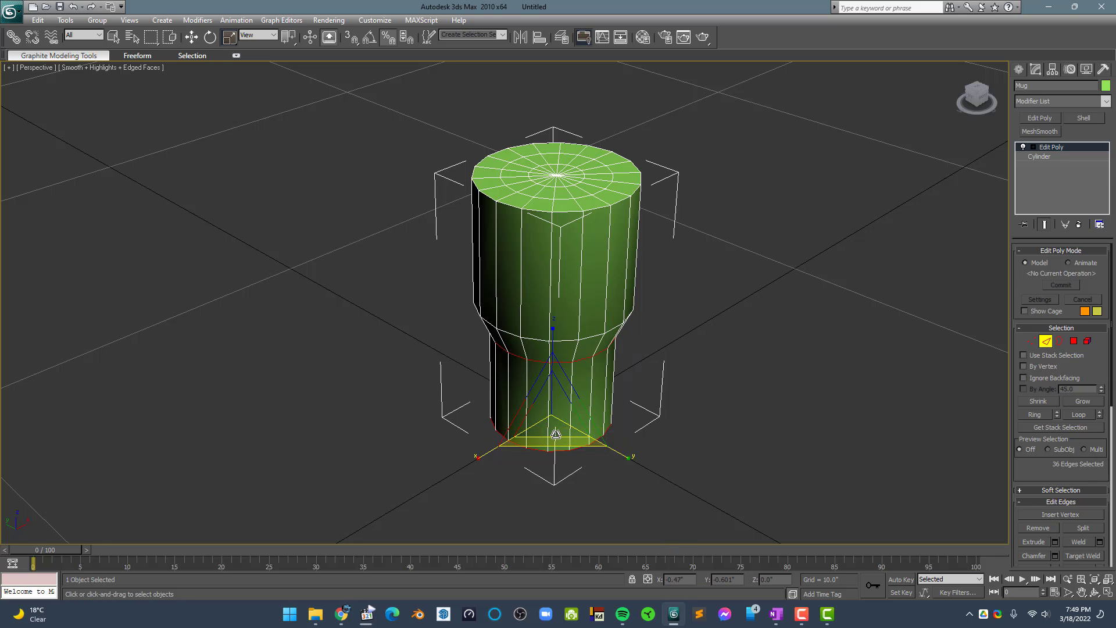
{"action": "left_click", "coordinate": [742, 391]}
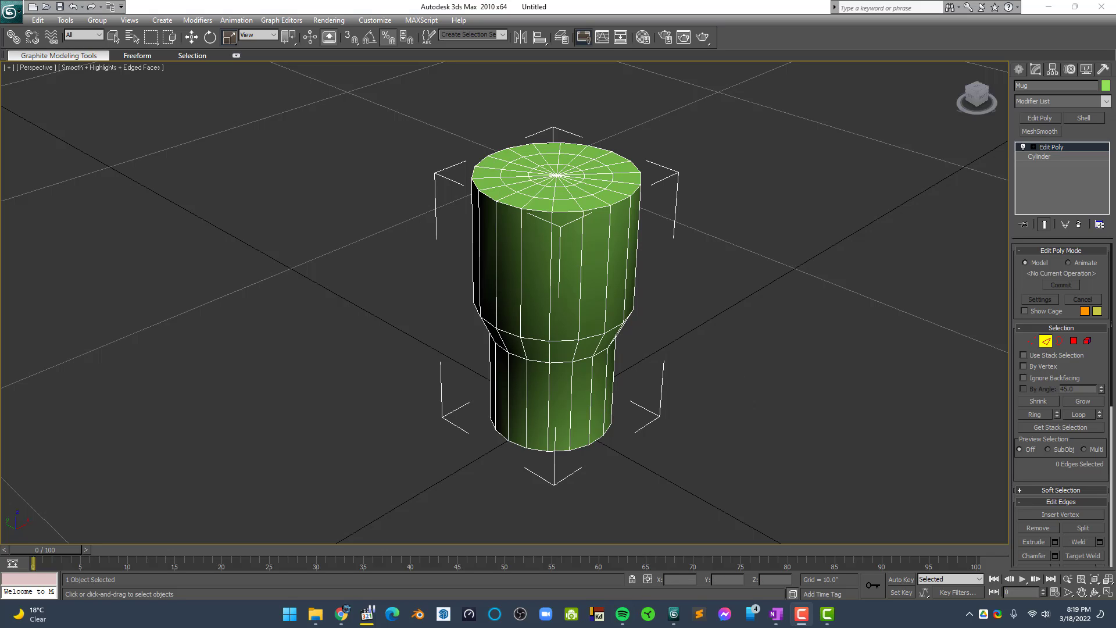
Enable Ignore Backfacing for the mug's Edit Poly selection and switch to Polygon selection level
{"action": "left_click", "coordinate": [713, 367]}
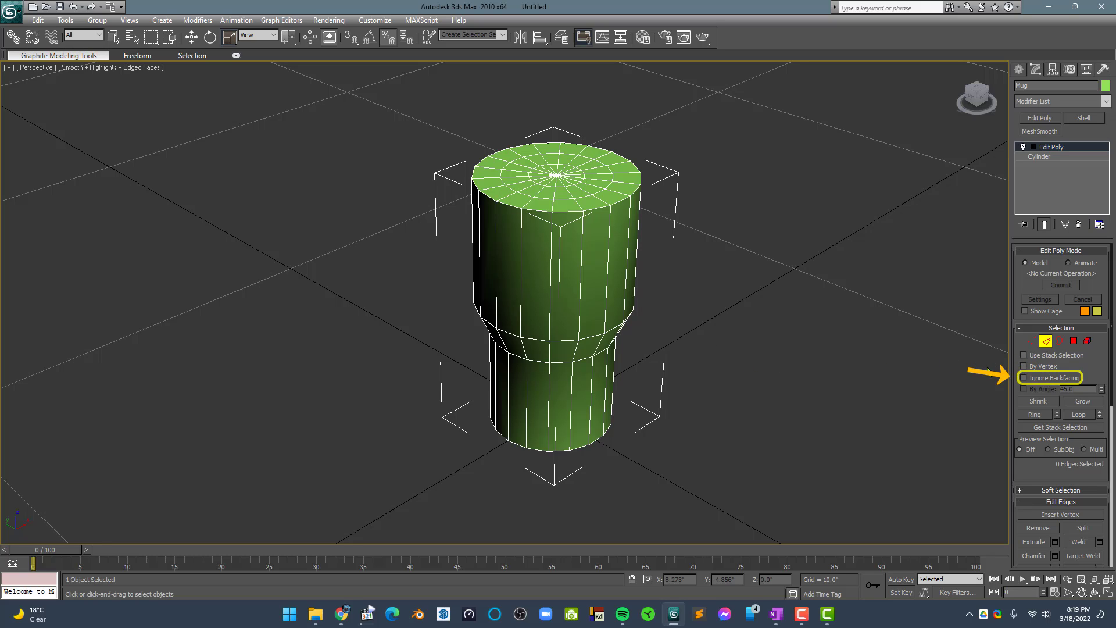
{"action": "left_click", "coordinate": [1024, 378]}
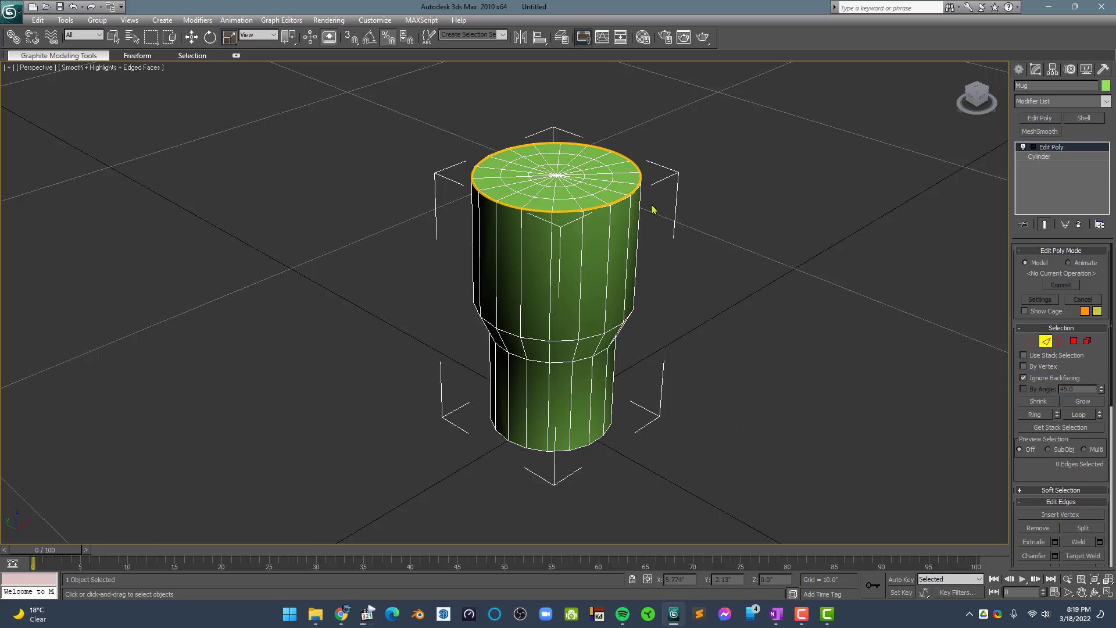
{"action": "key", "text": "4"}
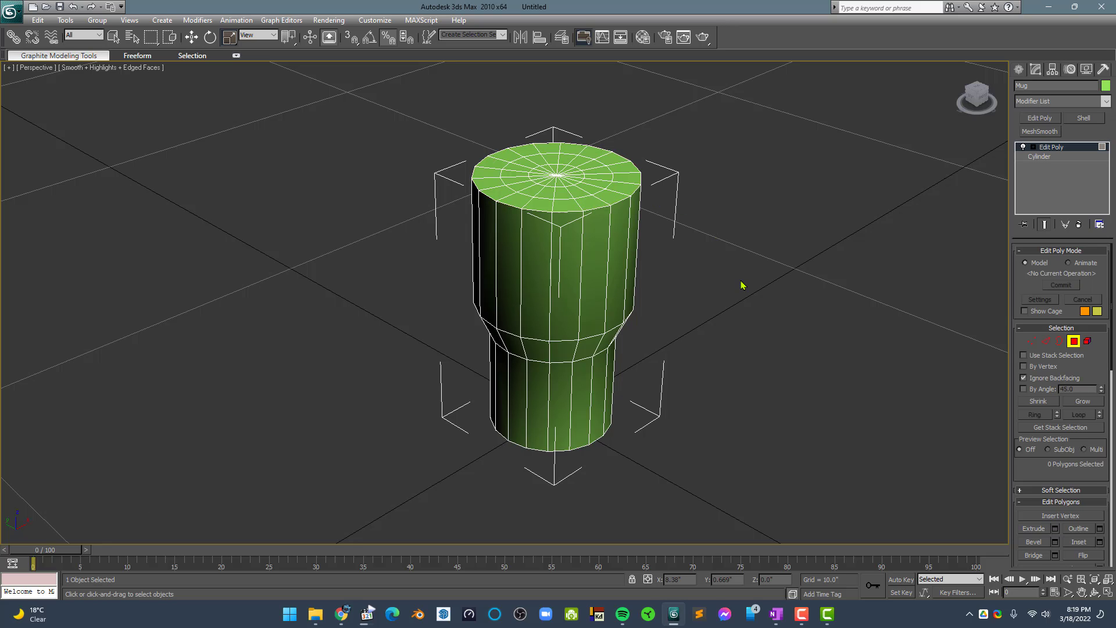
Select all the polygons of the mug's top cap and delete them to open the mug
{"action": "key", "text": "q"}
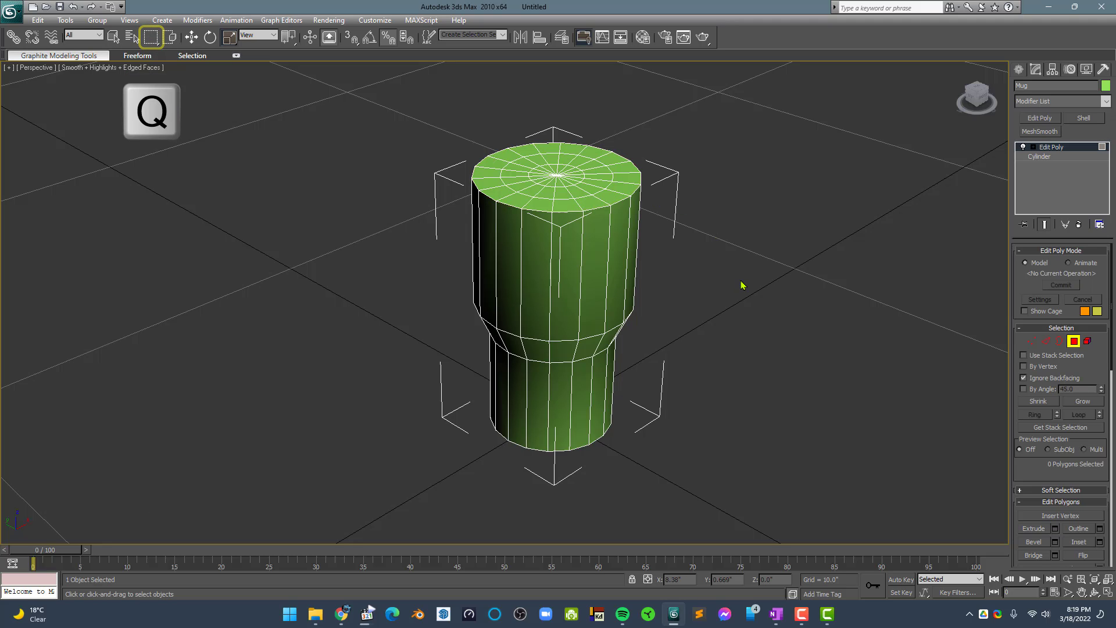
{"action": "key", "text": "q"}
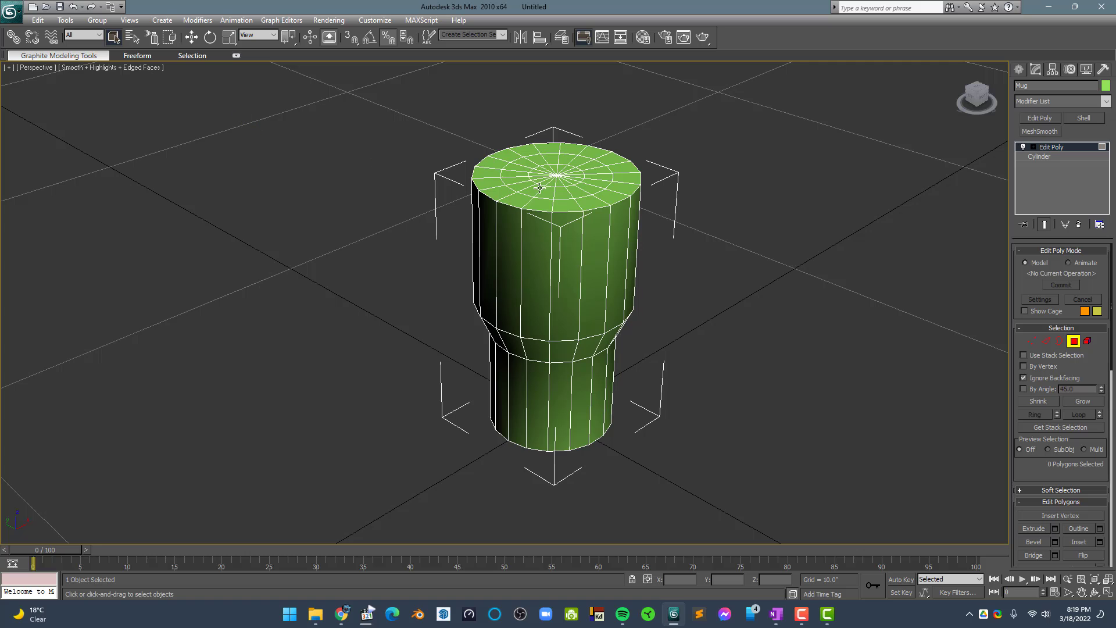
{"action": "mouse_move", "coordinate": [569, 165]}
{"action": "left_mouse_down"}
{"action": "mouse_move", "coordinate": [546, 152]}
{"action": "mouse_move", "coordinate": [505, 158]}
{"action": "mouse_move", "coordinate": [491, 185]}
{"action": "mouse_move", "coordinate": [579, 194]}
{"action": "mouse_move", "coordinate": [614, 164]}
{"action": "left_mouse_up"}
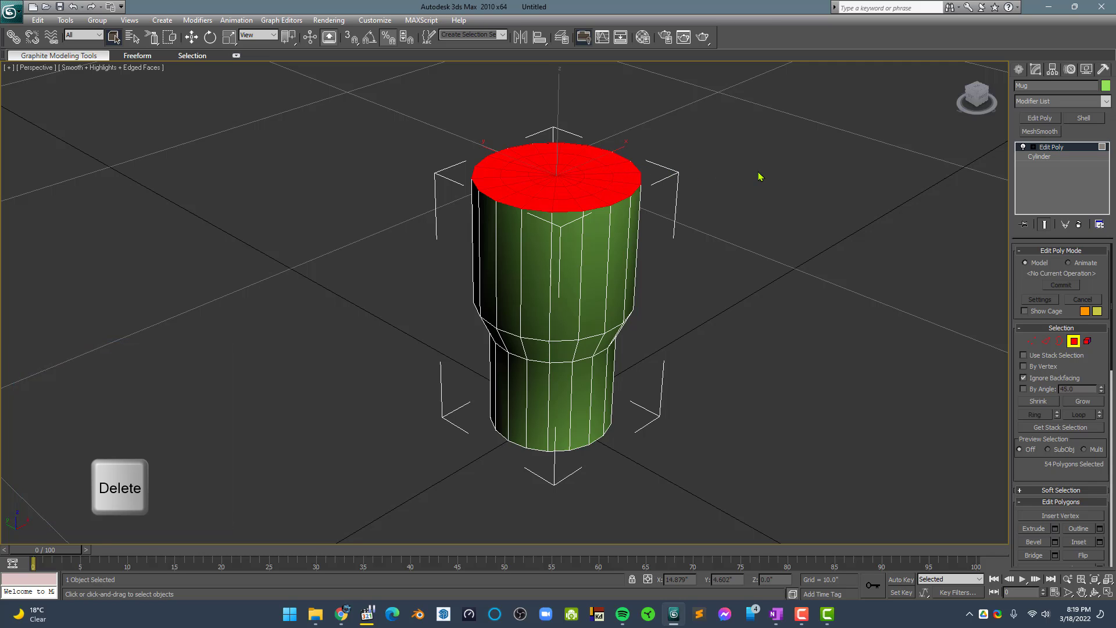
{"action": "key", "text": "Delete"}
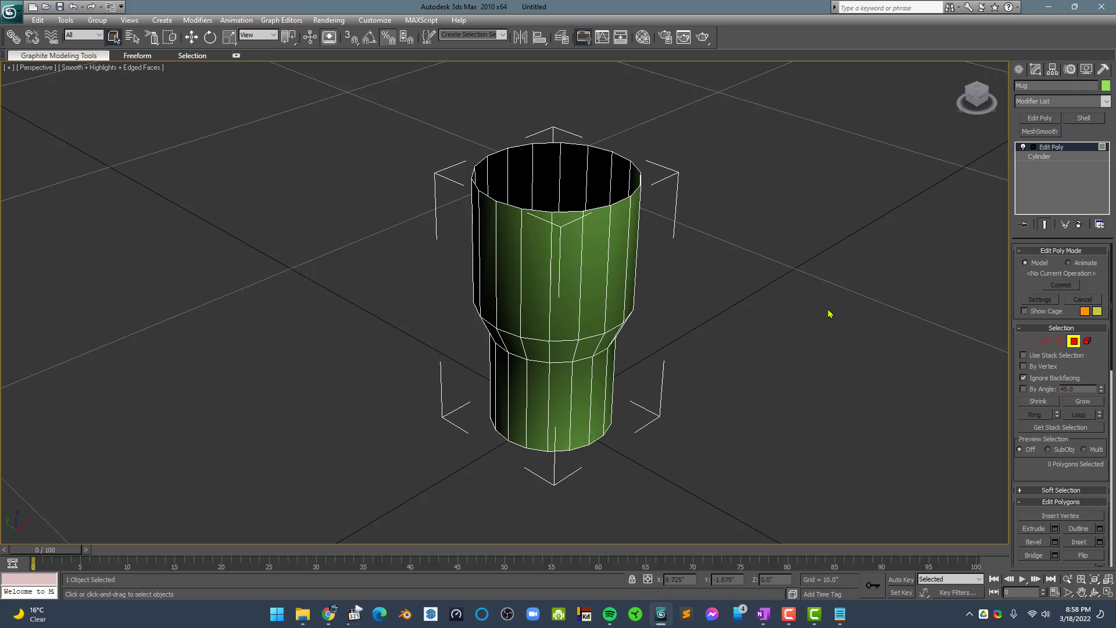
Add a Shell modifier to the mug with an outer amount of 0 and an inner amount of 0.15 inches
{"action": "left_click", "coordinate": [1097, 120]}
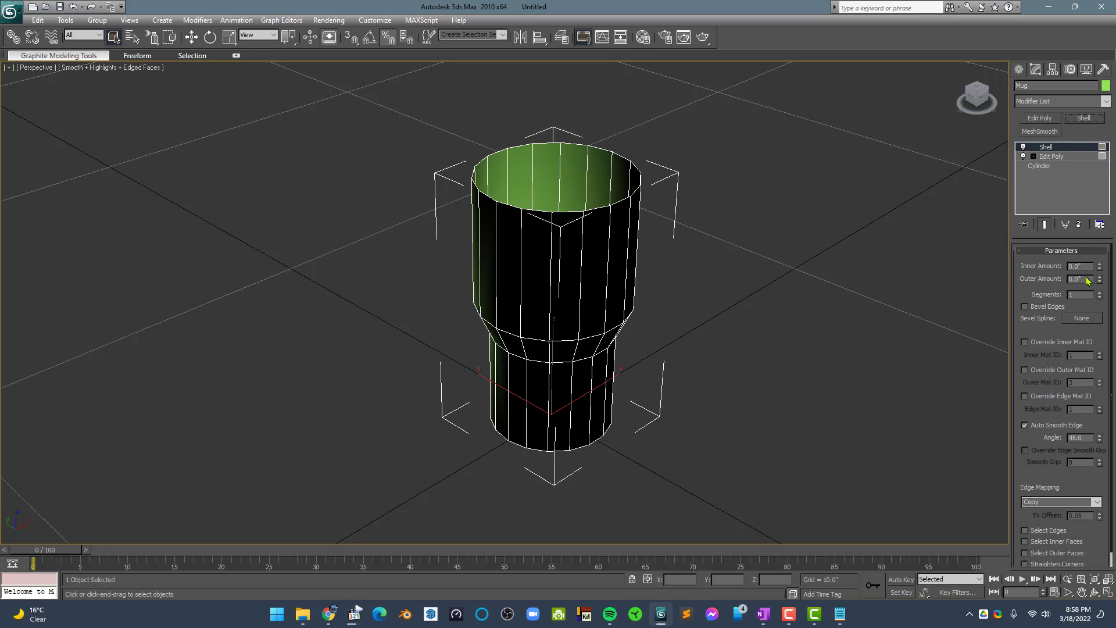
{"action": "left_click_drag", "start_coordinate": [1088, 279], "coordinate": [1047, 277]}
{"action": "left_click", "coordinate": [1092, 266]}
{"action": "type", "text": ".15"}
{"action": "key", "text": "Return"}
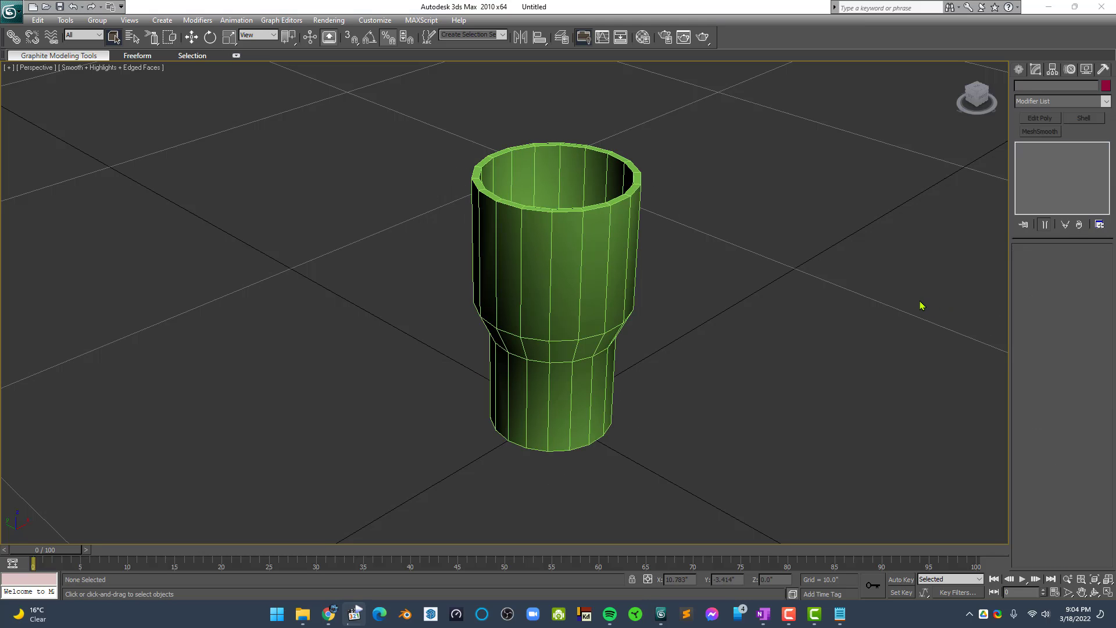
Add a second Edit Poly modifier above the mug's Shell and switch to Edge selection level
{"action": "left_click", "coordinate": [571, 287]}
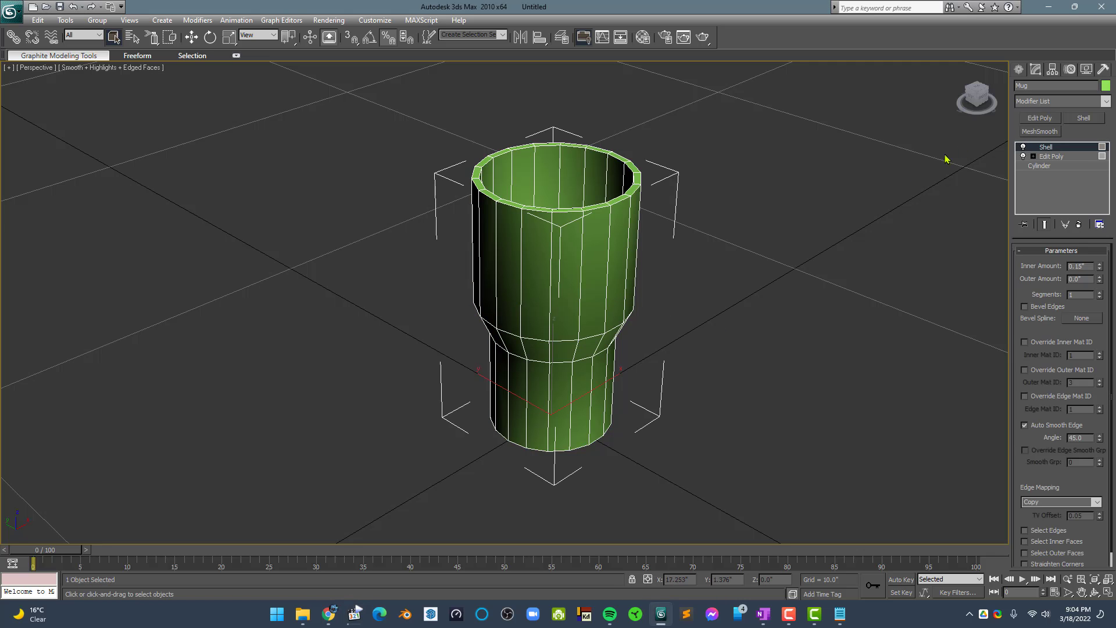
{"action": "left_click", "coordinate": [1036, 119]}
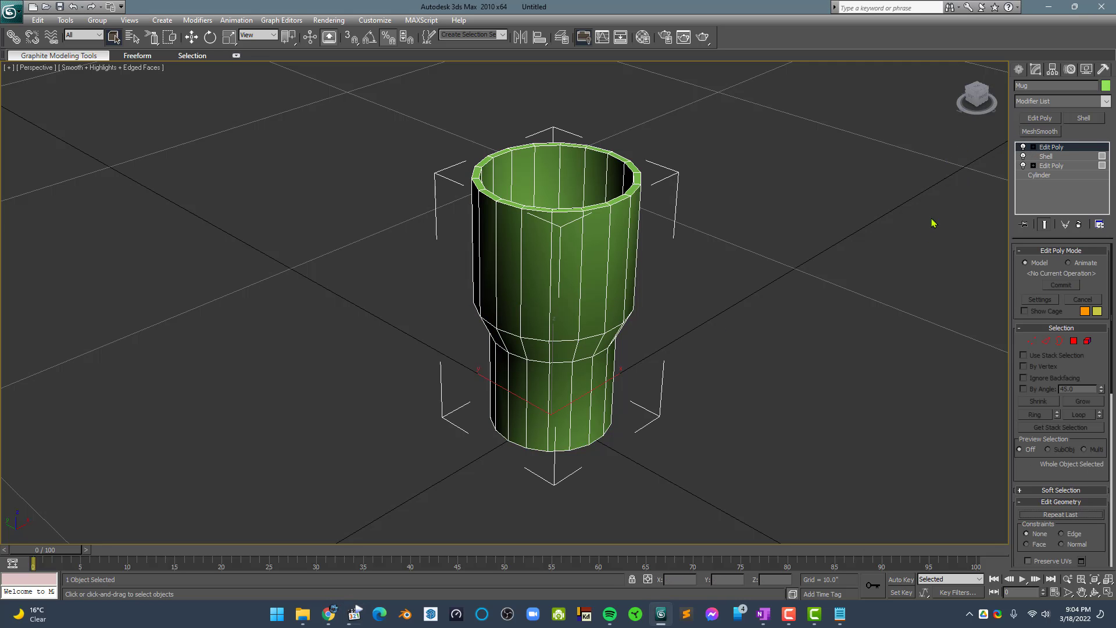
{"action": "key", "text": "2"}
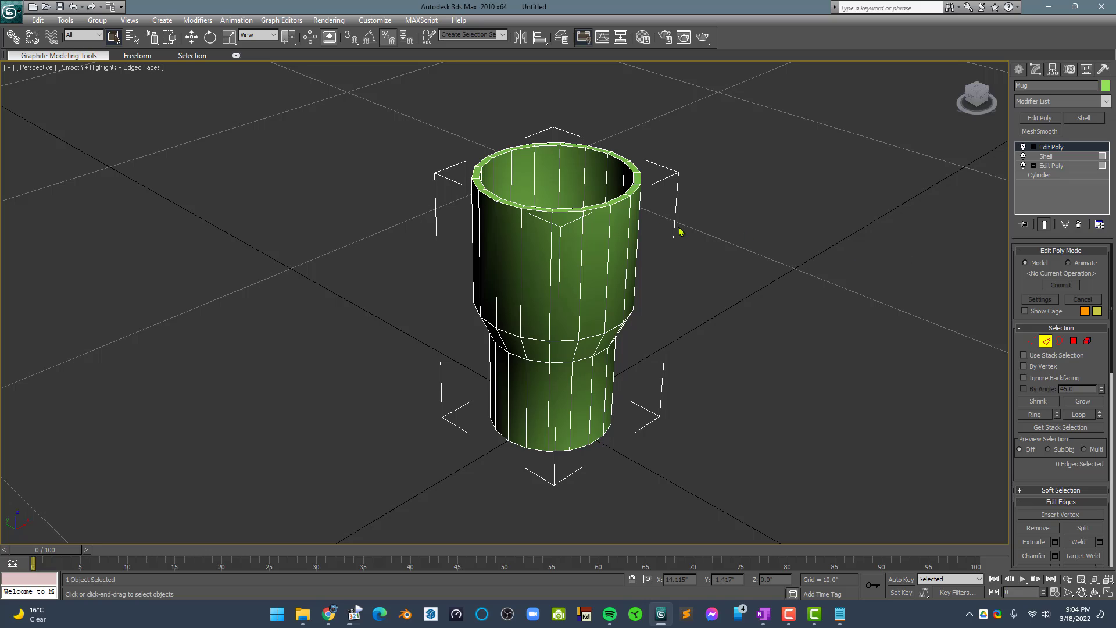
Select the complete edge loops of the mug's outer rim, inner rim and outer base
{"action": "left_click", "coordinate": [600, 211]}
{"action": "left_click", "coordinate": [592, 203], "text": "ctrl"}
{"action": "left_click", "coordinate": [580, 449], "text": "ctrl"}
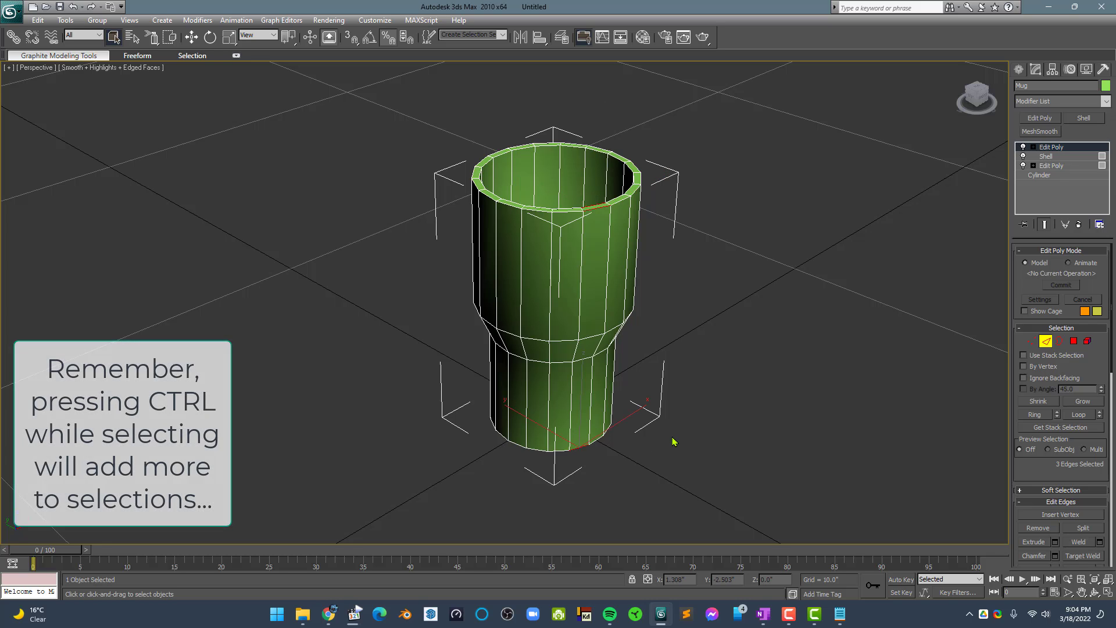
{"action": "key", "text": "alt+l"}
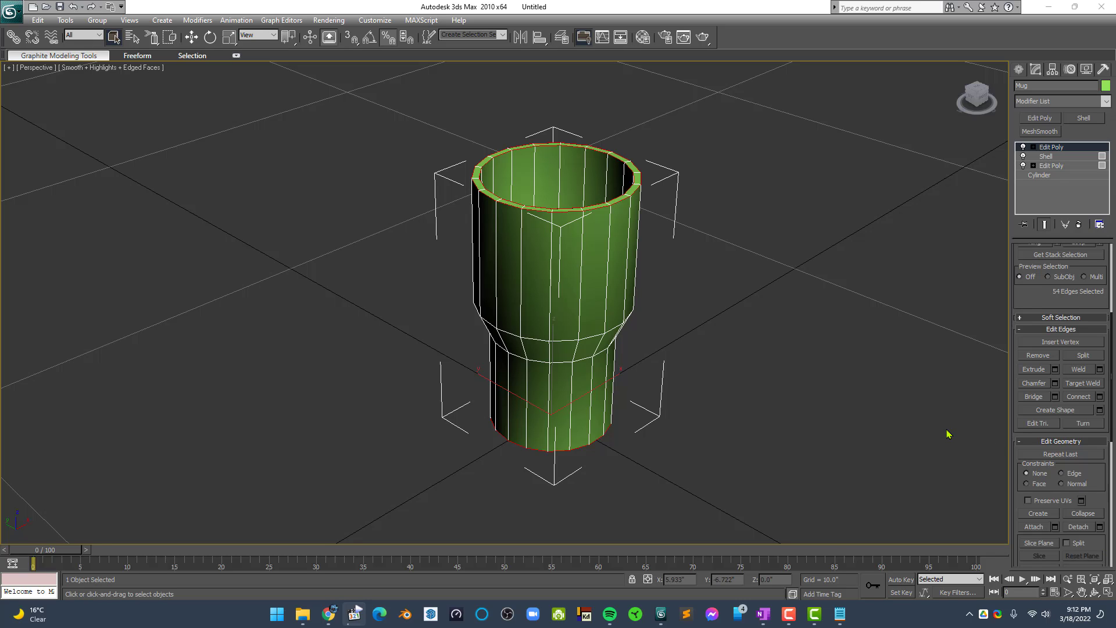
Chamfer the selected rim and base edge loops by 0.025 inches with 2 segments
{"action": "left_click", "coordinate": [1055, 384]}
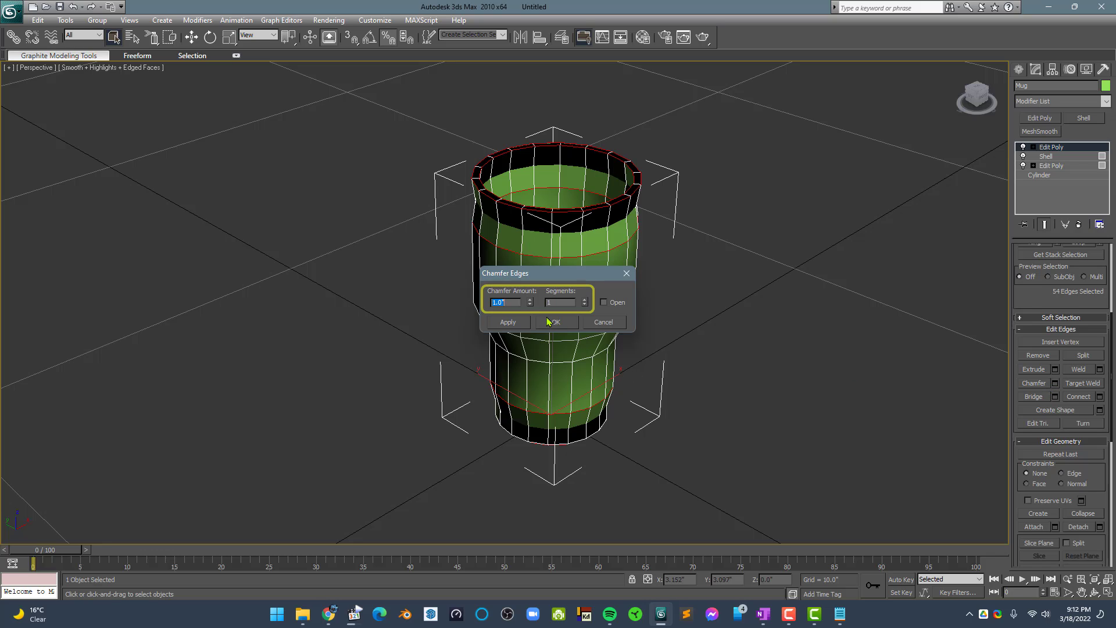
{"action": "type", "text": "0.025"}
{"action": "key", "text": "Return"}
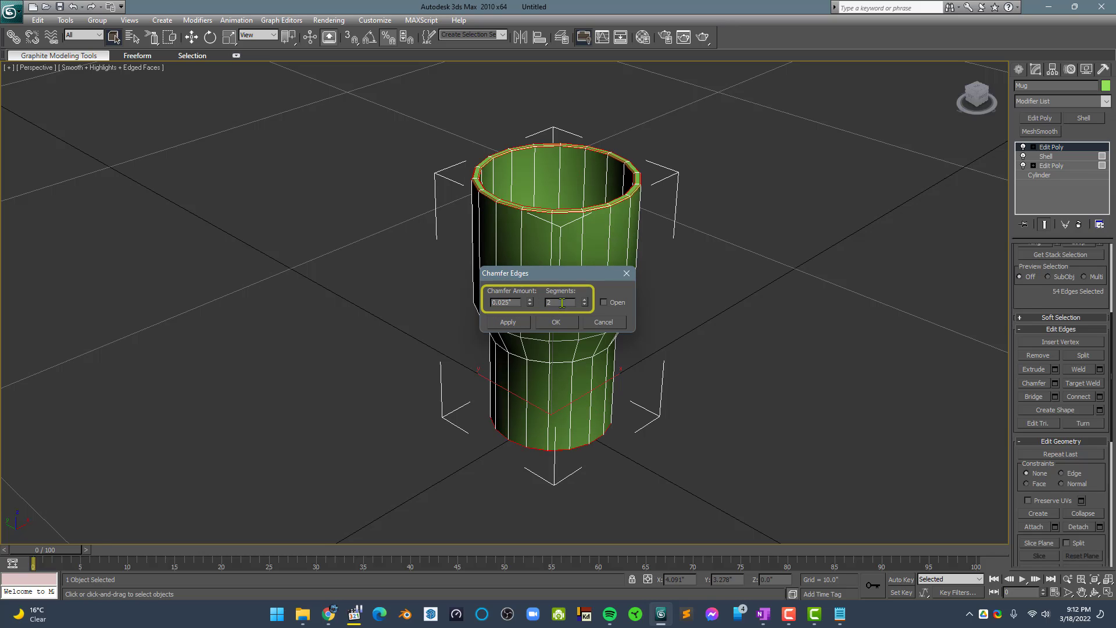
{"action": "left_click", "coordinate": [554, 323]}
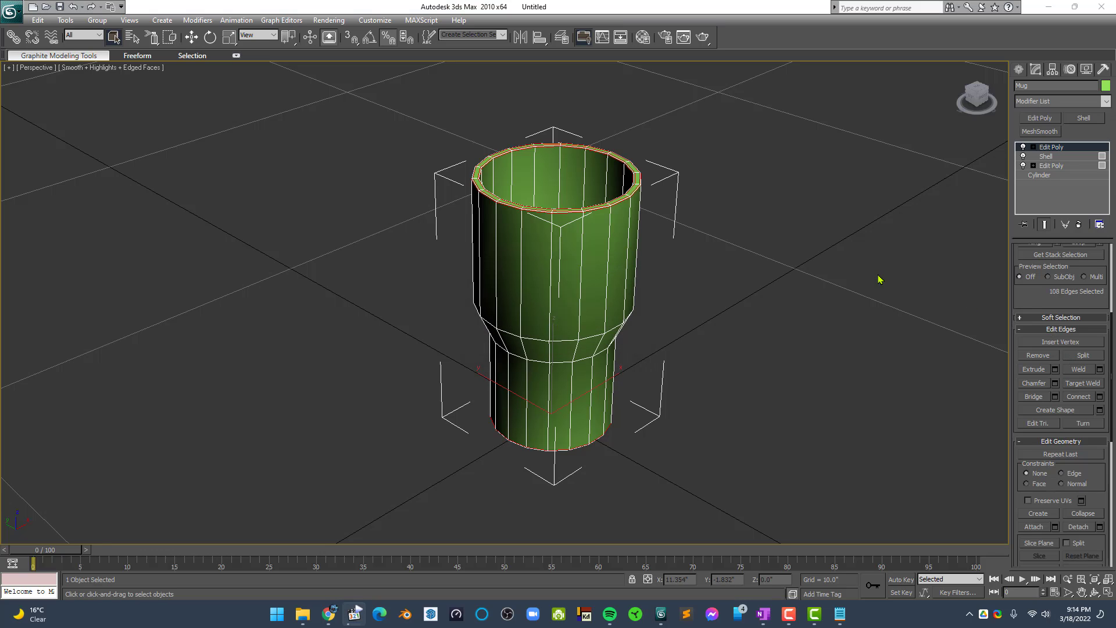
Add a MeshSmooth modifier to the mug, and return to Edge level of the Edit Poly directly beneath it
{"action": "left_click", "coordinate": [1025, 132]}
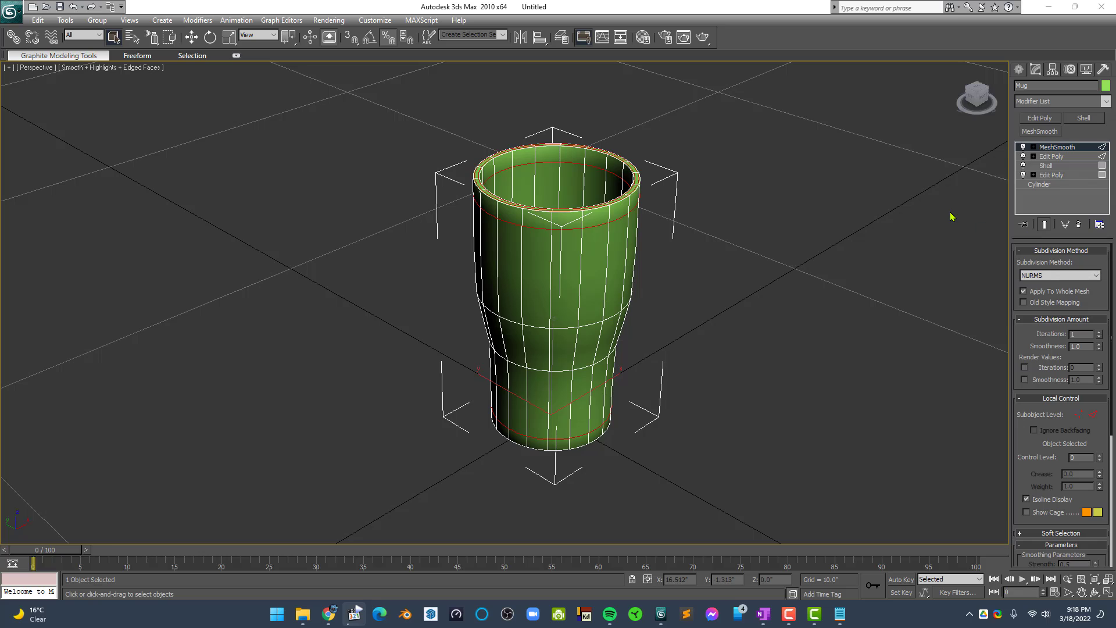
{"action": "left_click", "coordinate": [1050, 157]}
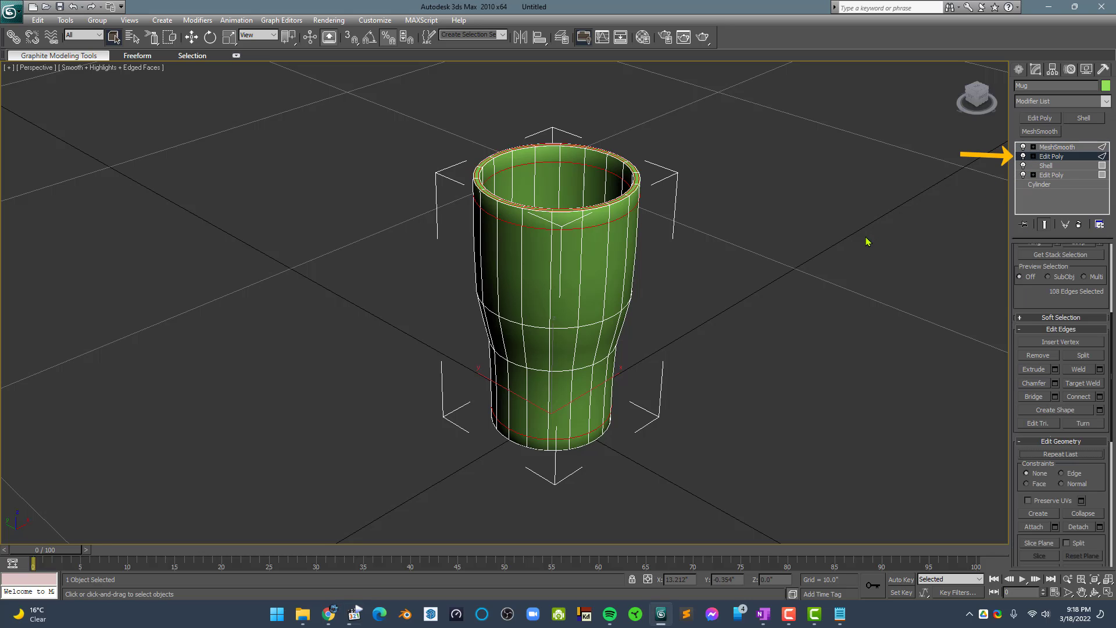
{"action": "key", "text": "2"}
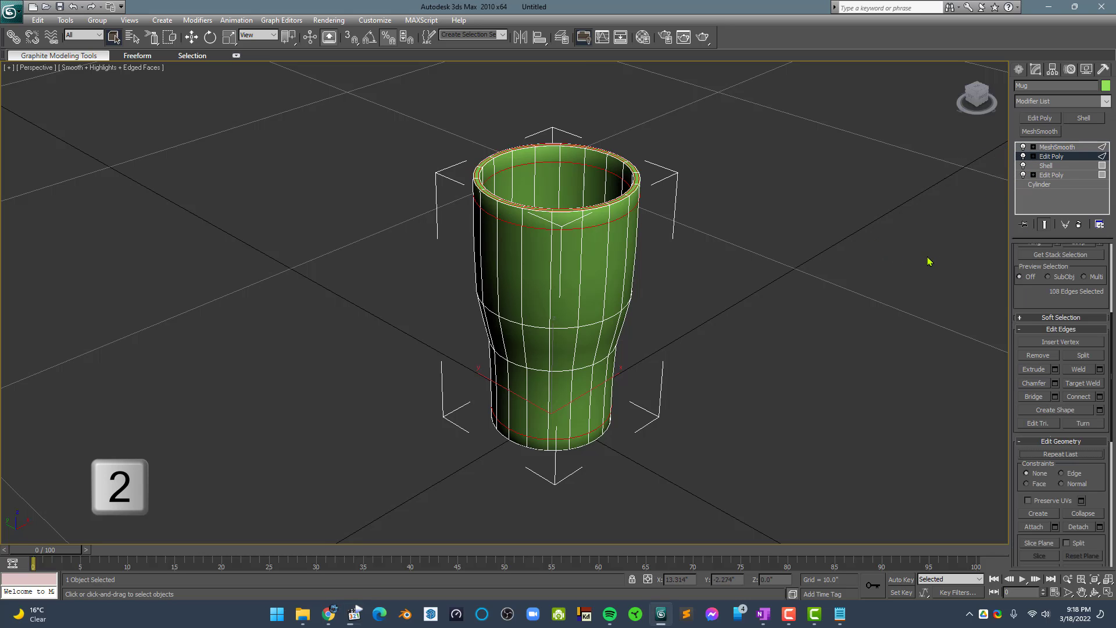
{"action": "scroll", "coordinate": [1046, 302], "scroll_direction": "up", "scroll_amount": 5}
Insert horizontal edge loops below the rim, above and below the taper and near the base with SwiftLoop, and clear the selection
{"action": "key", "text": "ctrl+r"}
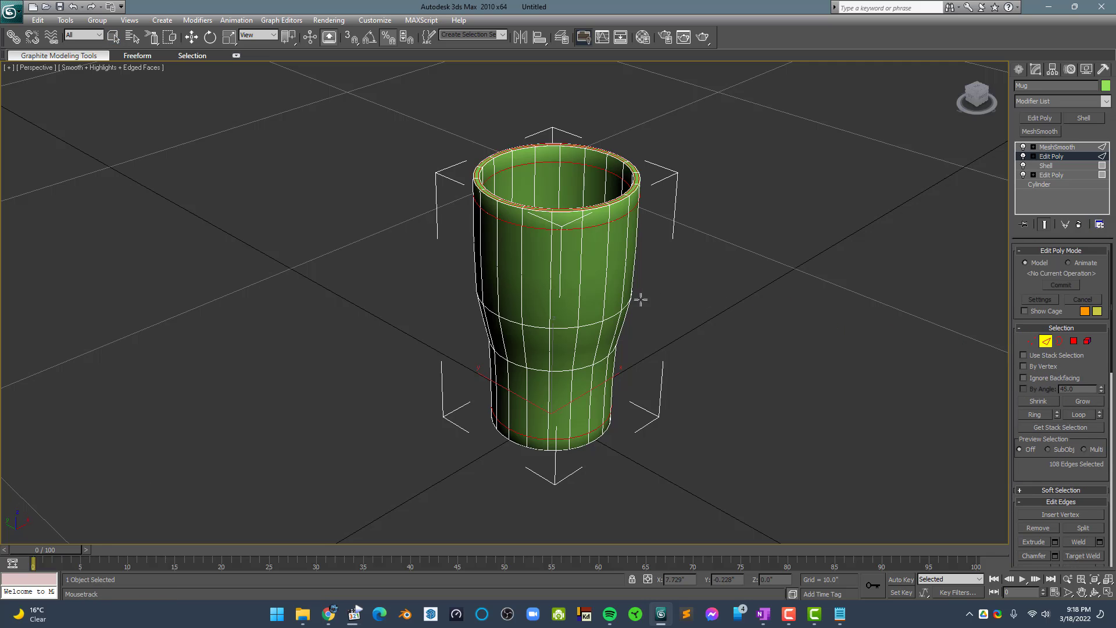
{"action": "left_click", "coordinate": [607, 236]}
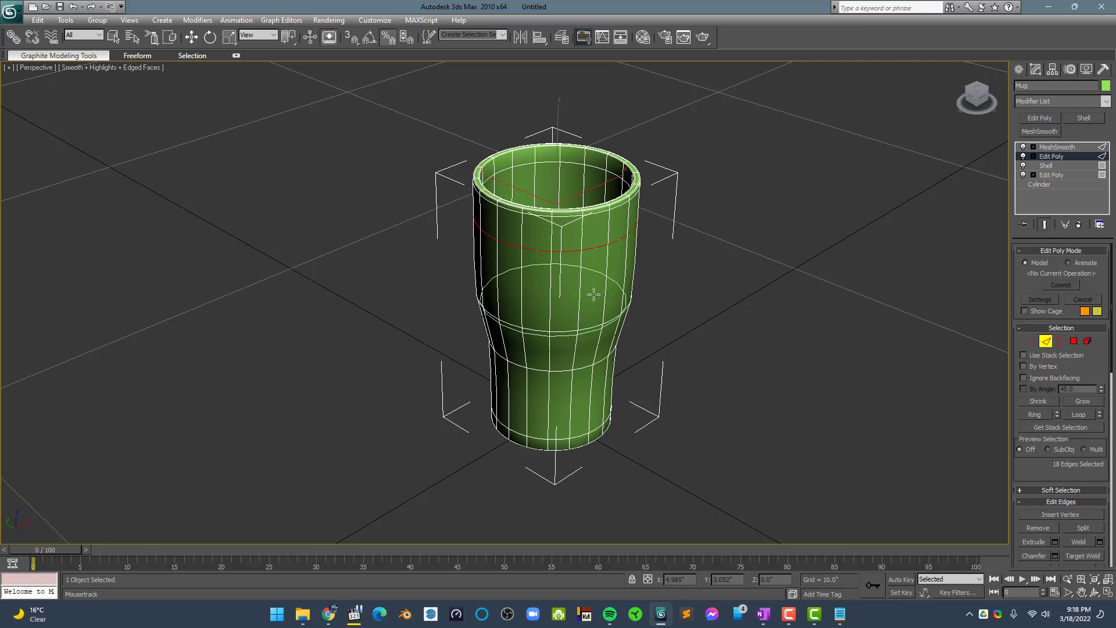
{"action": "left_click_drag", "start_coordinate": [605, 305], "coordinate": [589, 431]}
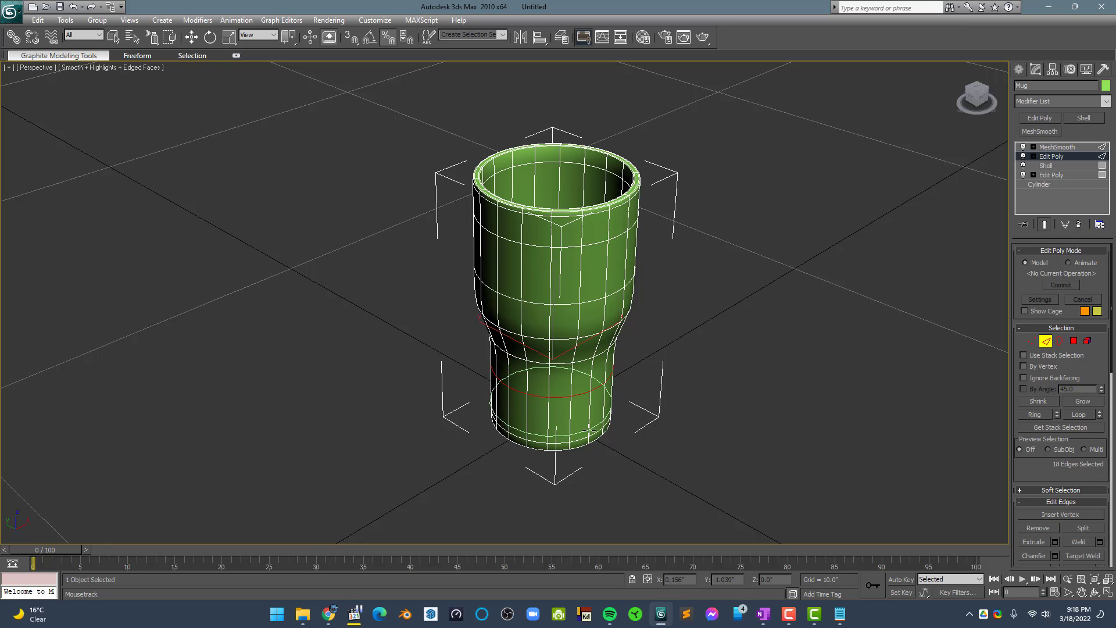
{"action": "right_click", "coordinate": [715, 406]}
{"action": "left_click", "coordinate": [754, 432]}
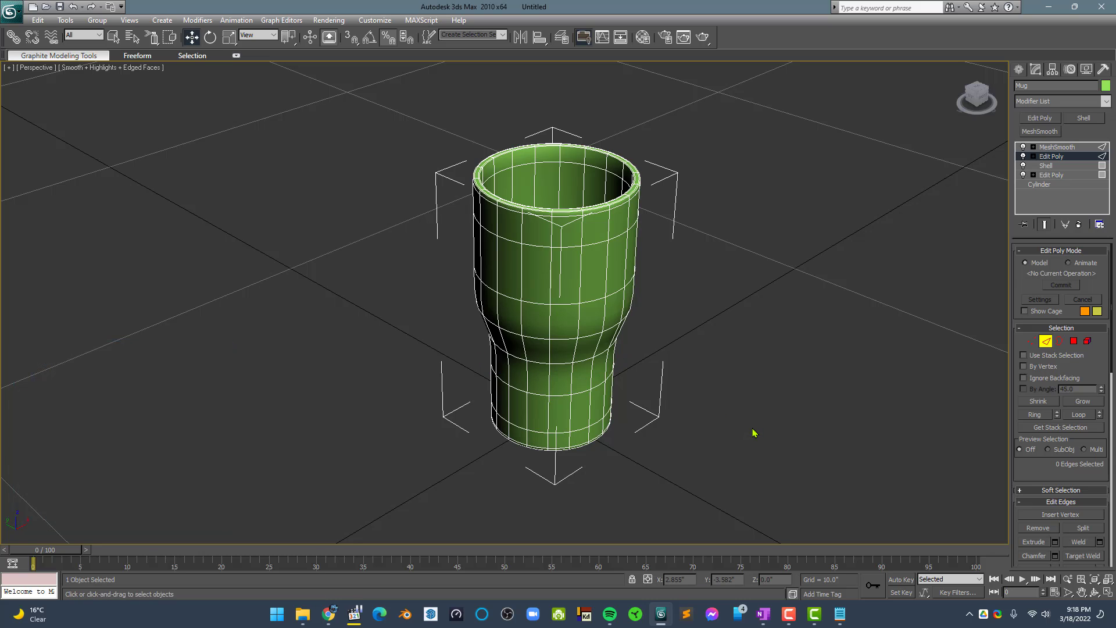